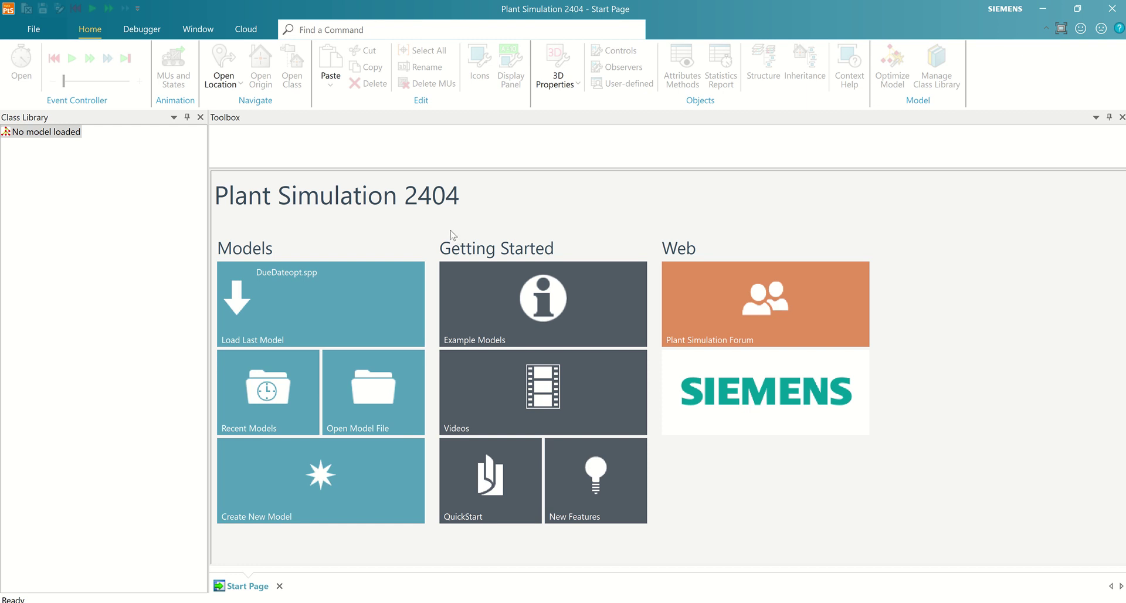
Step: Create a new 3D model, enlarge its window and narrow the Class Library panel
{"action": "left_click", "coordinate": [333, 509]}
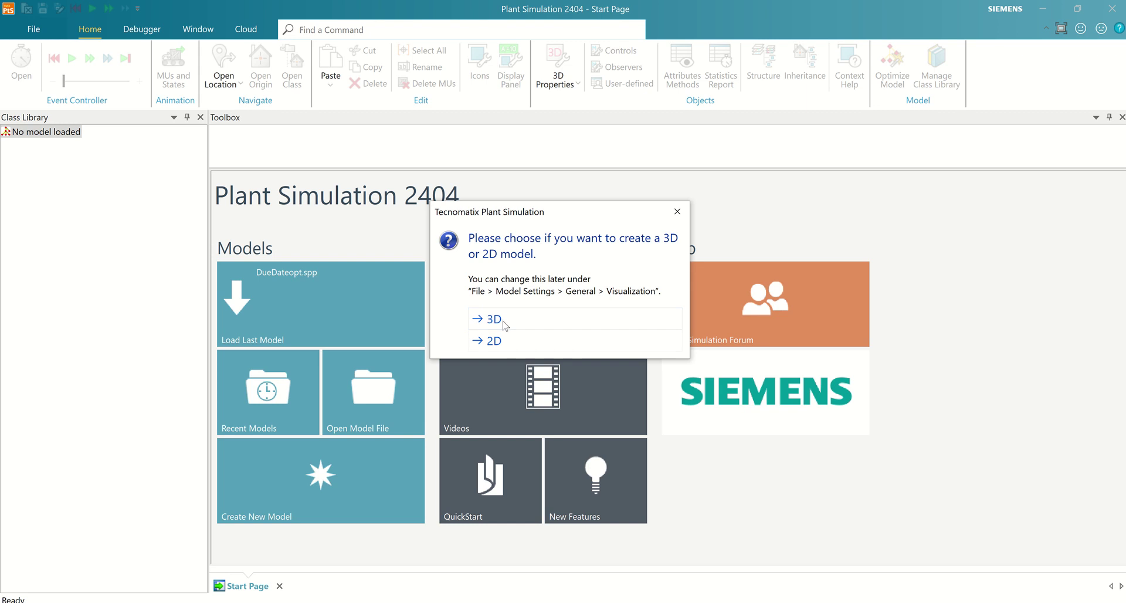
{"action": "left_click", "coordinate": [501, 324]}
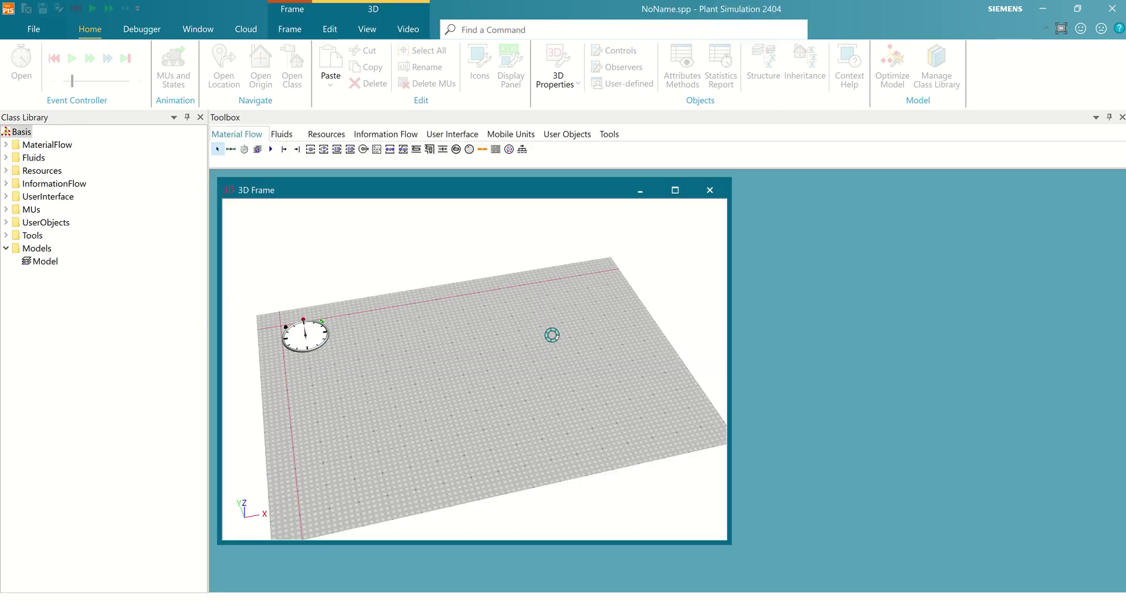
{"action": "left_click_drag", "start_coordinate": [727, 541], "coordinate": [1121, 560]}
{"action": "left_click_drag", "start_coordinate": [208, 344], "coordinate": [125, 344]}
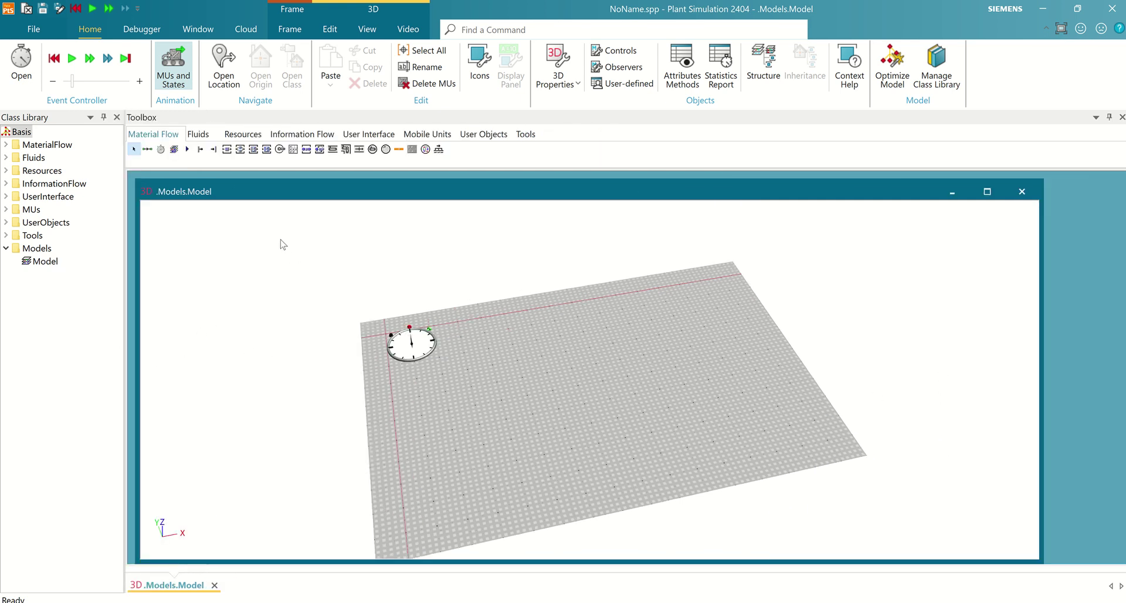
Step: Insert a FluidSource from the Fluids toolbox onto the plate below the event controller
{"action": "left_click", "coordinate": [199, 134]}
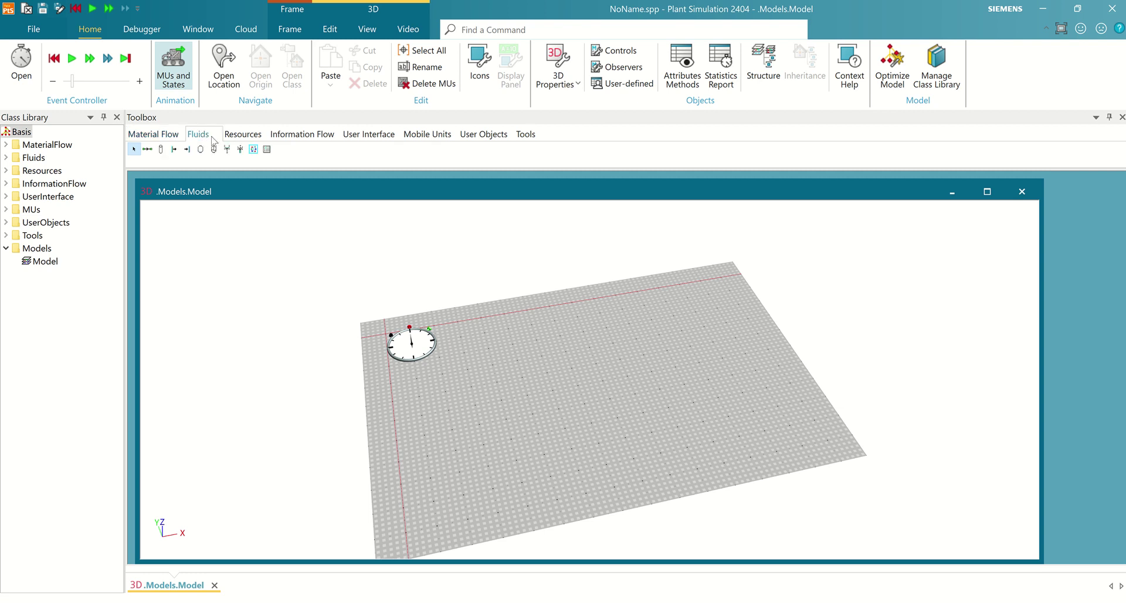
{"action": "left_click", "coordinate": [173, 149]}
{"action": "left_click", "coordinate": [424, 421]}
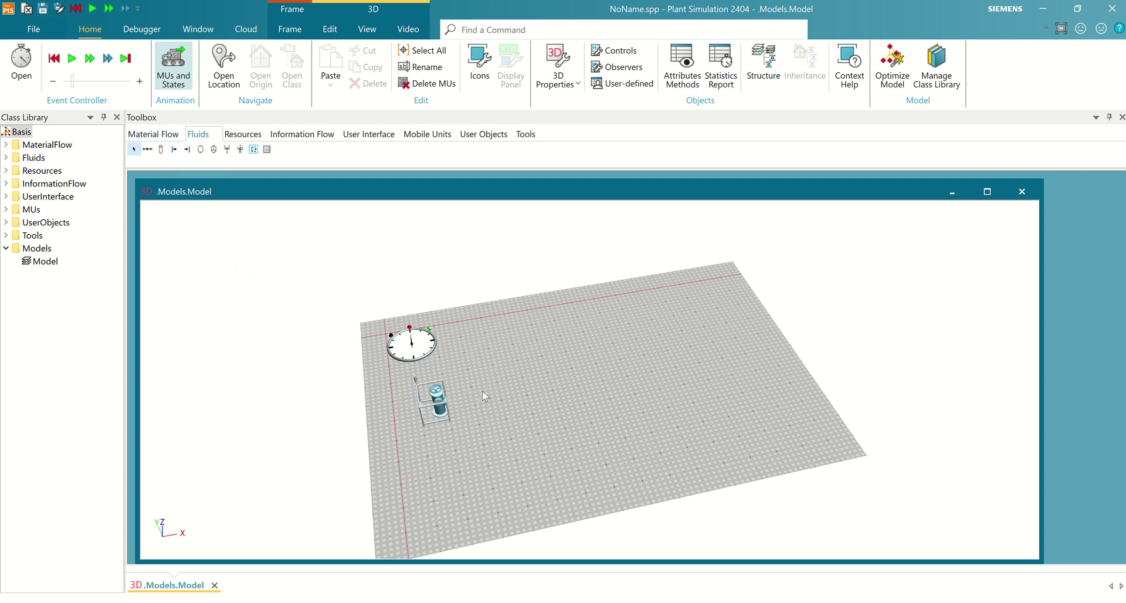
{"action": "scroll", "coordinate": [447, 397], "scroll_direction": "up", "scroll_amount": 3}
{"action": "scroll", "coordinate": [448, 397], "scroll_direction": "down", "scroll_amount": 3}
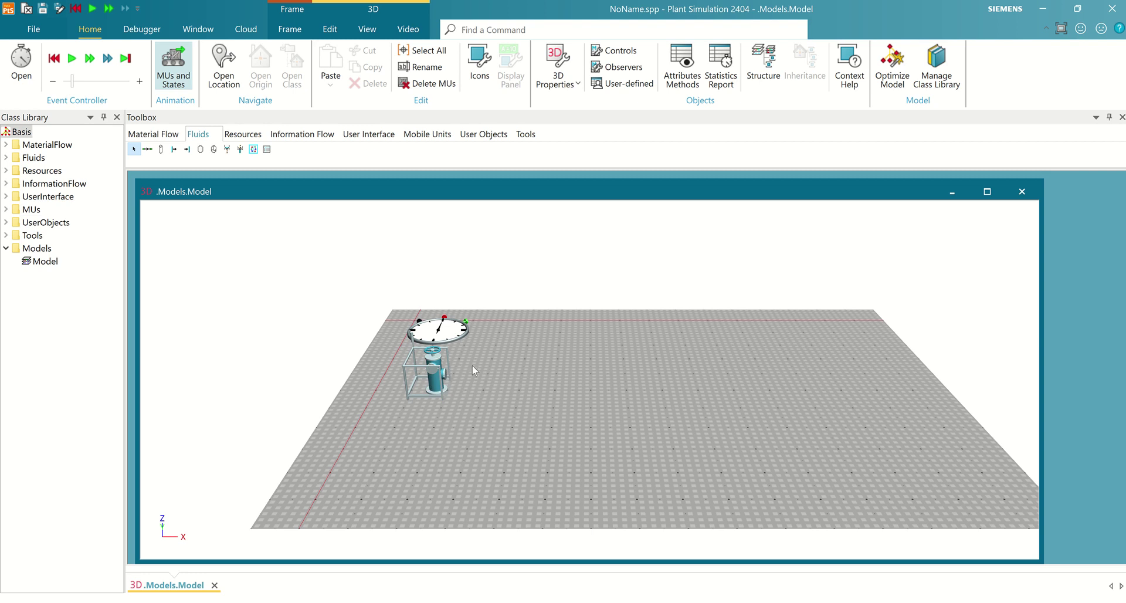
Step: Confirm in its properties that the fluid source's outflow rate stays at 1 l/s
{"action": "double_click", "coordinate": [433, 371]}
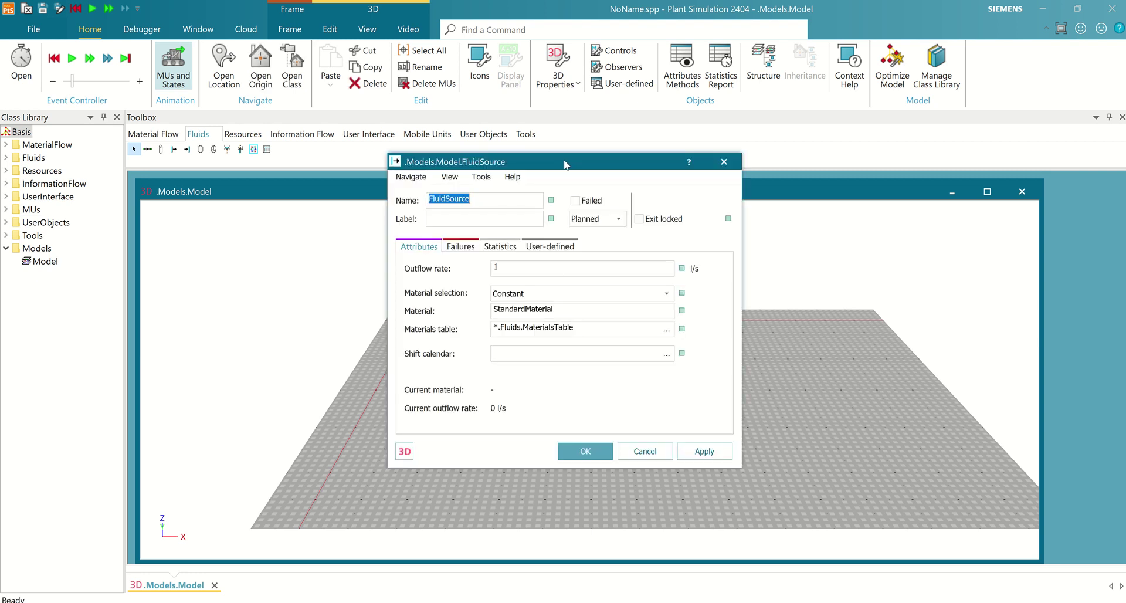
{"action": "left_click_drag", "start_coordinate": [564, 164], "coordinate": [769, 158]}
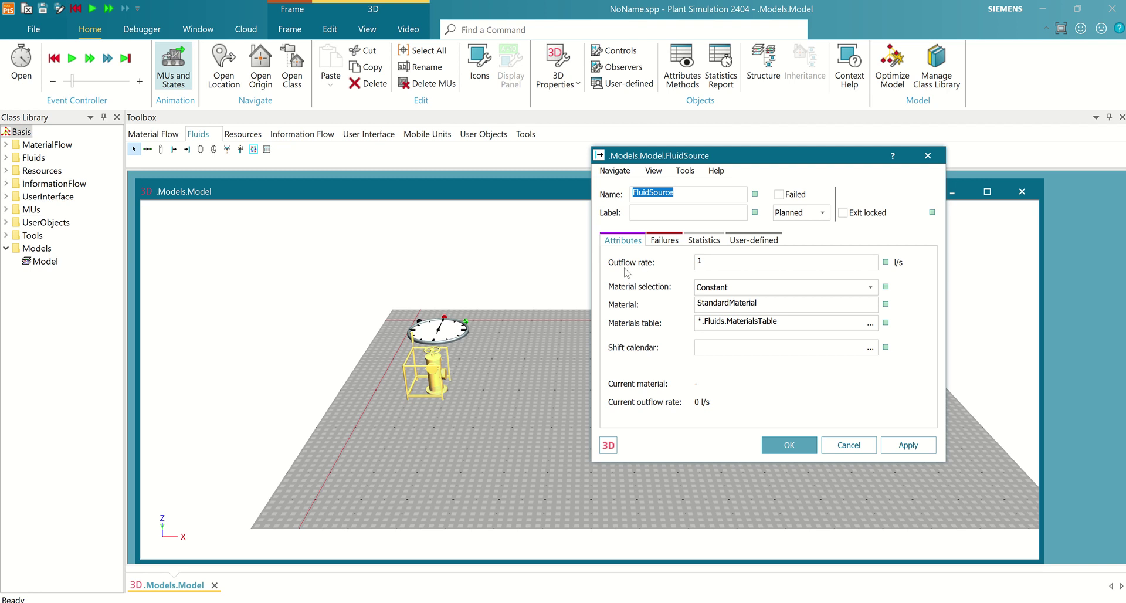
{"action": "left_click", "coordinate": [721, 262]}
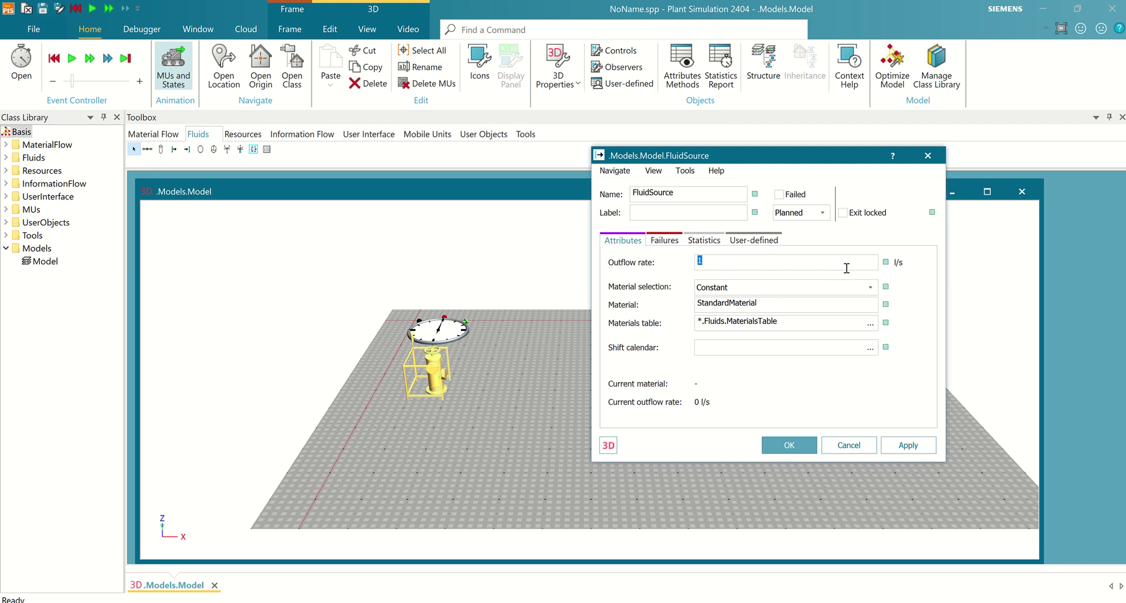
{"action": "left_click", "coordinate": [789, 445]}
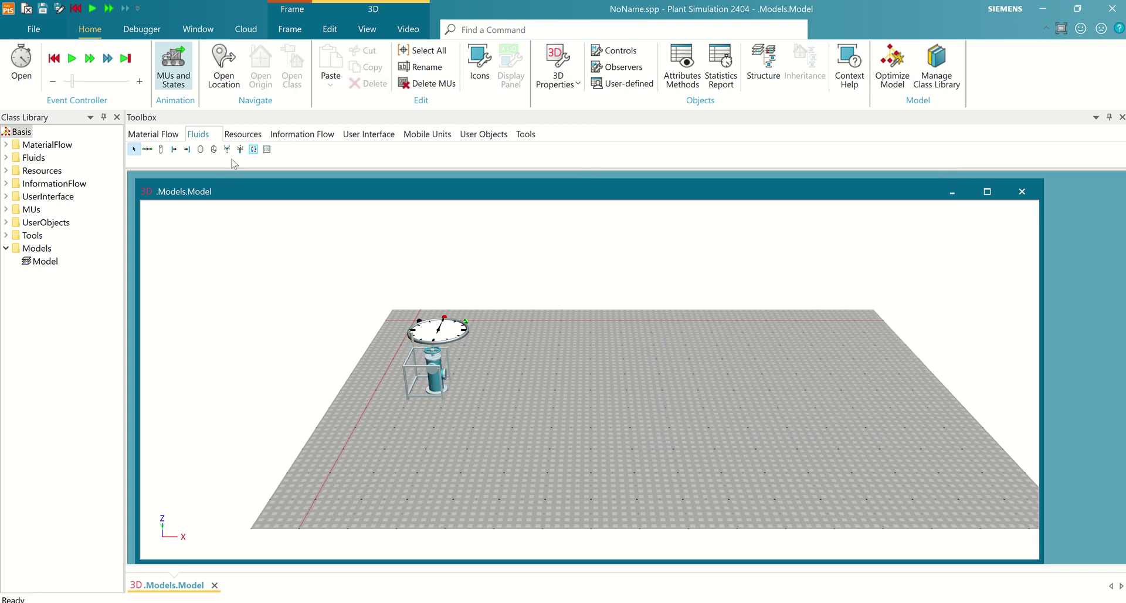
Step: Place a Tank on the right of the plate and set its 3D rotation angle to 90°
{"action": "left_click", "coordinate": [201, 150]}
{"action": "left_click", "coordinate": [775, 412]}
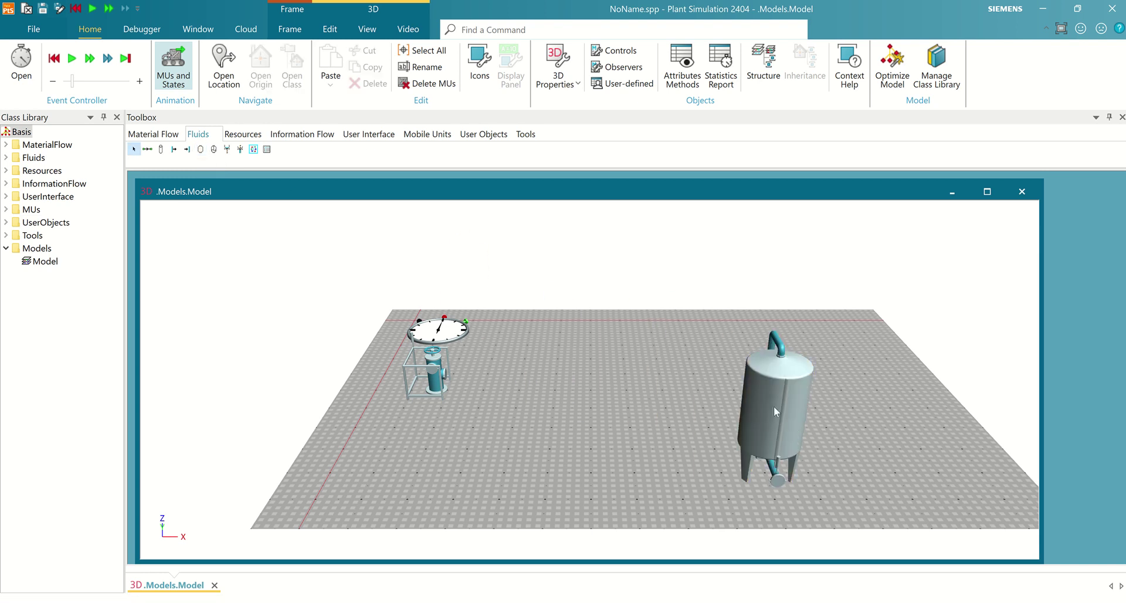
{"action": "right_click", "coordinate": [776, 412]}
{"action": "left_click", "coordinate": [838, 439]}
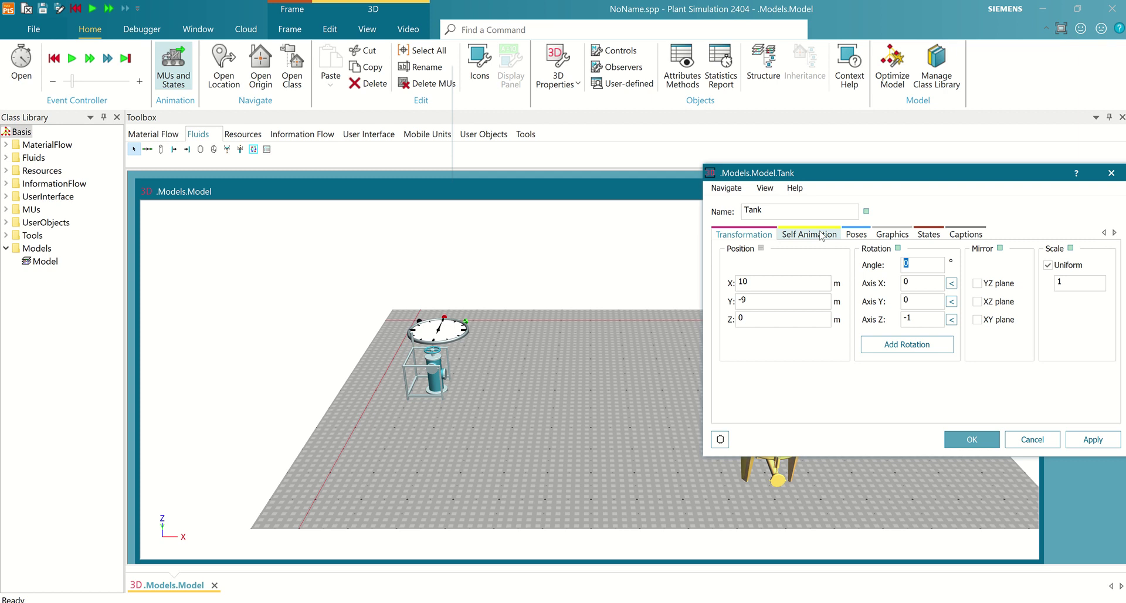
{"action": "type", "text": "90"}
{"action": "left_click_drag", "start_coordinate": [918, 176], "coordinate": [851, 29]}
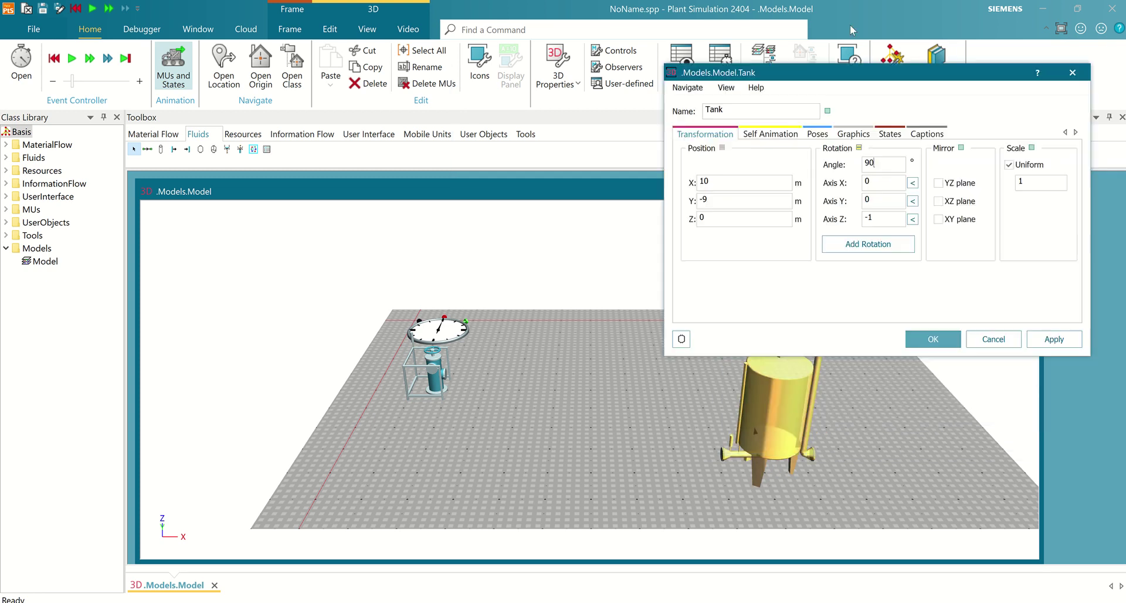
{"action": "left_click", "coordinate": [879, 276]}
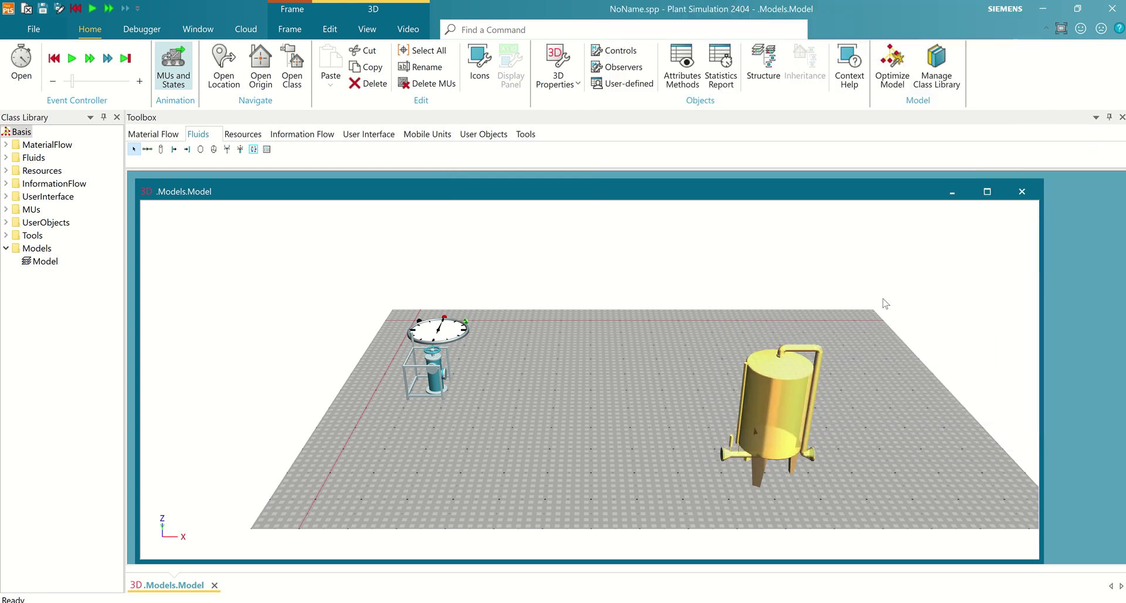
Step: Draw a pipe from beside the source: one straight segment, then two arcs ending at the tank inlet
{"action": "left_click", "coordinate": [885, 304]}
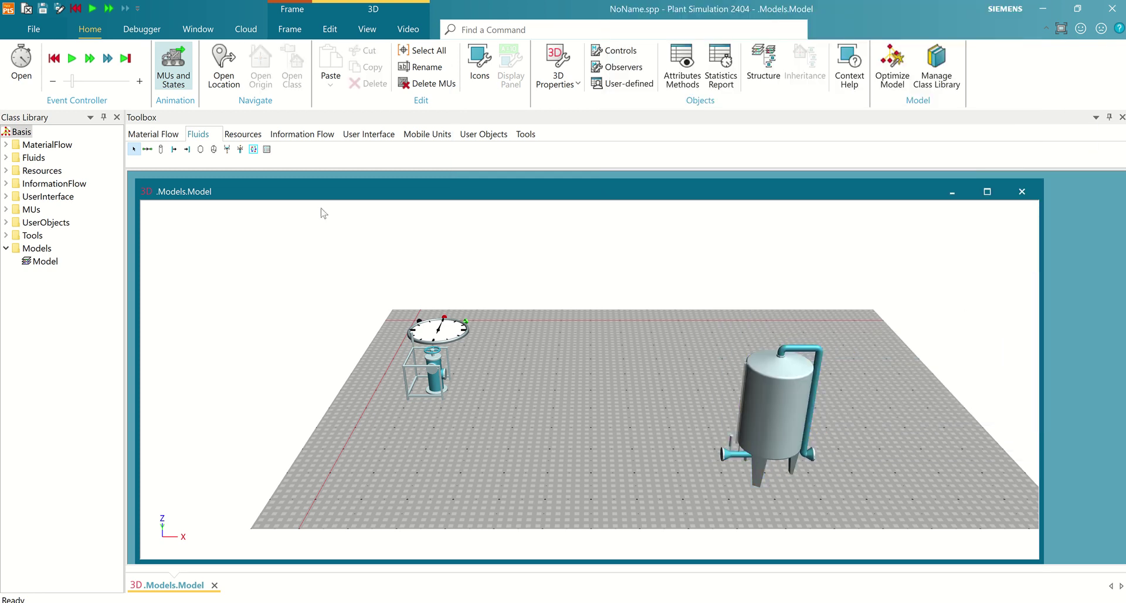
{"action": "left_click", "coordinate": [161, 149]}
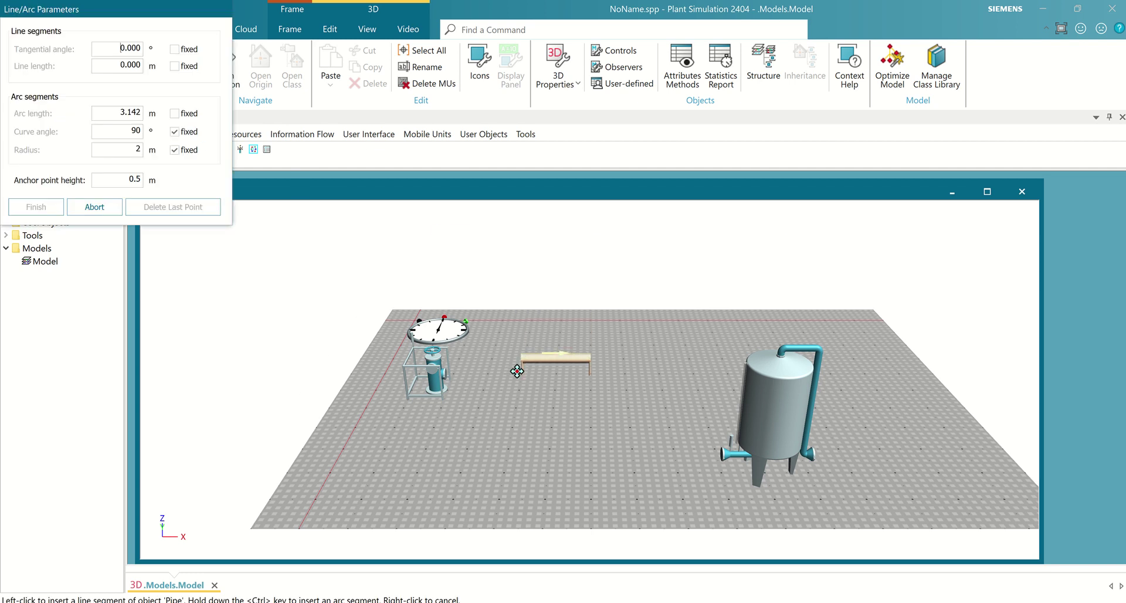
{"action": "left_click", "coordinate": [486, 374]}
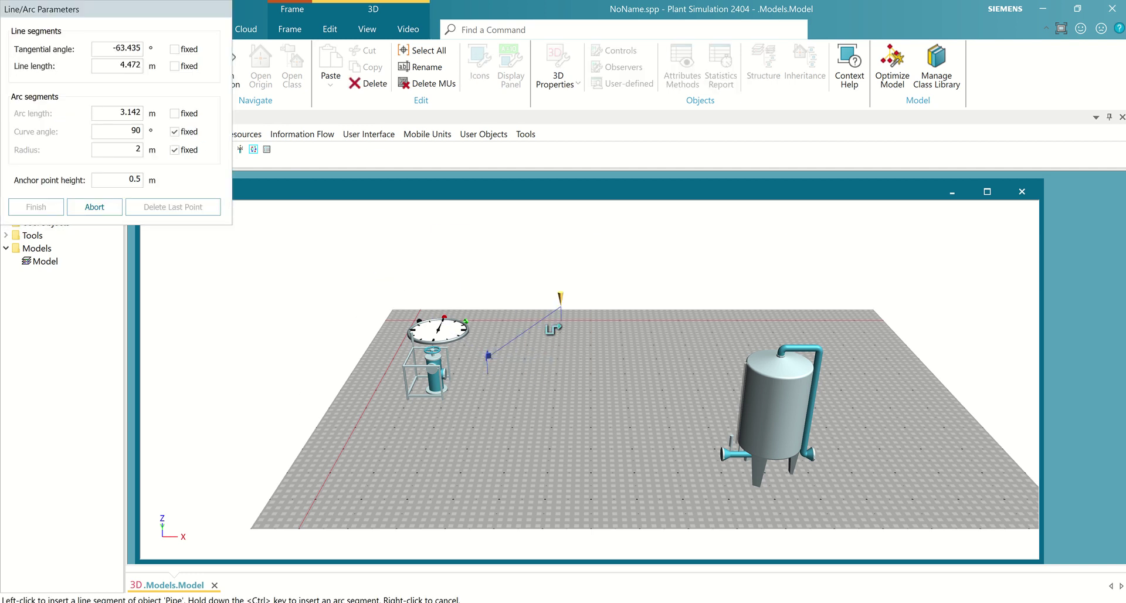
{"action": "left_click", "coordinate": [555, 377]}
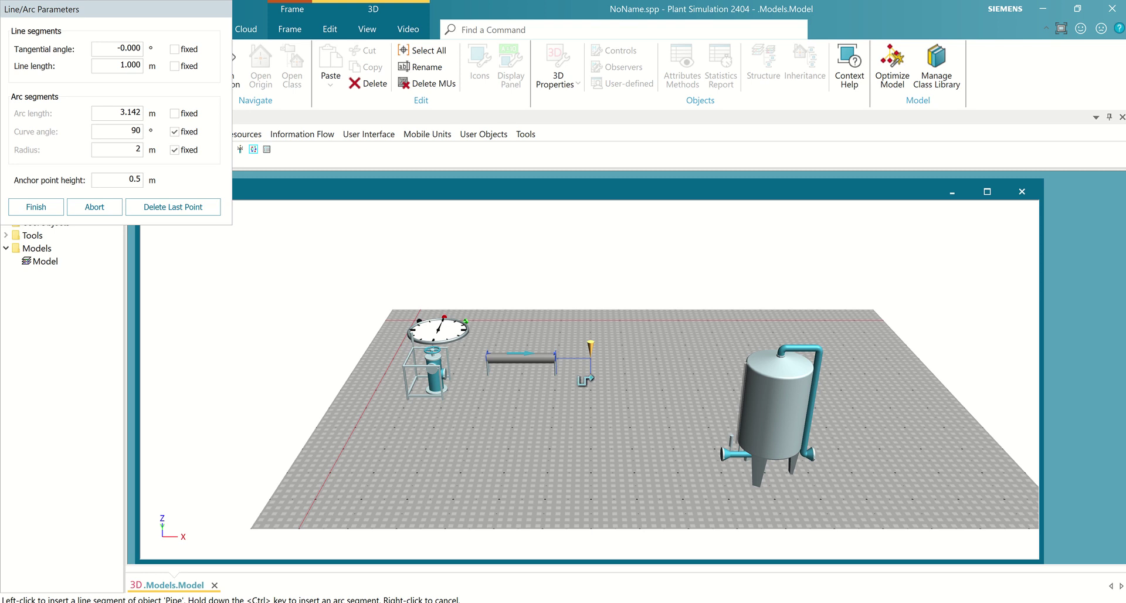
{"action": "key", "text": "ctrl"}
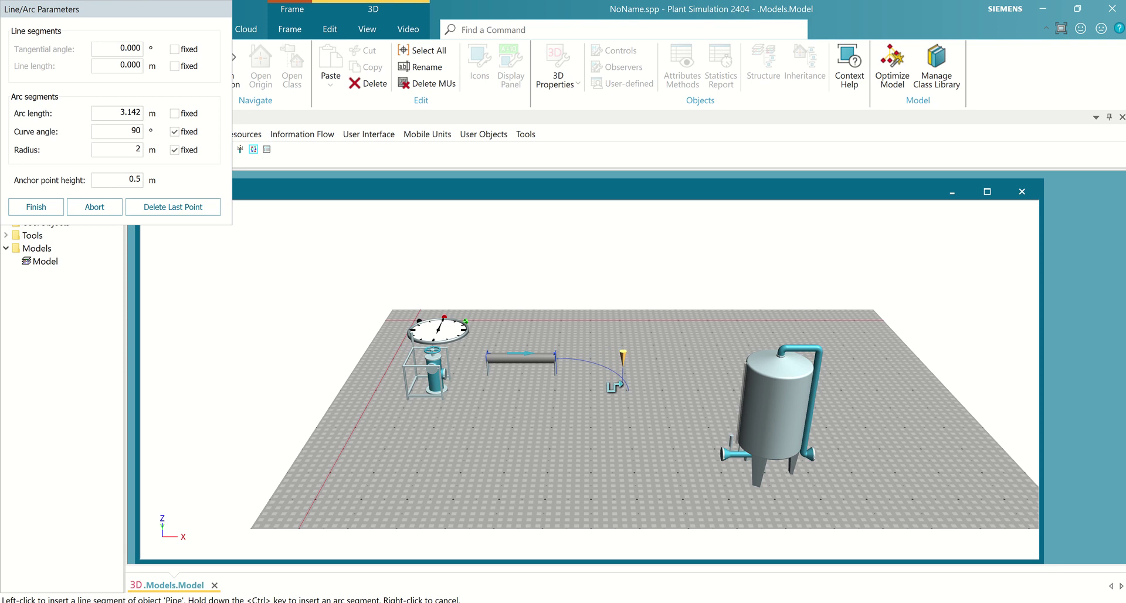
{"action": "left_click", "coordinate": [625, 387], "text": "ctrl"}
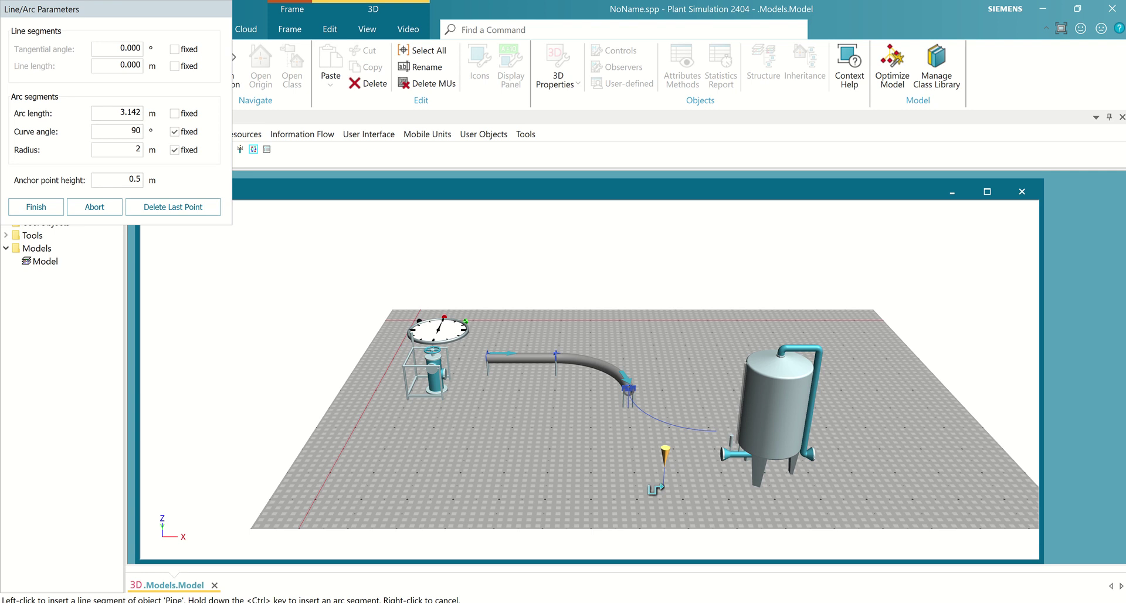
{"action": "left_click", "coordinate": [649, 486], "text": "ctrl"}
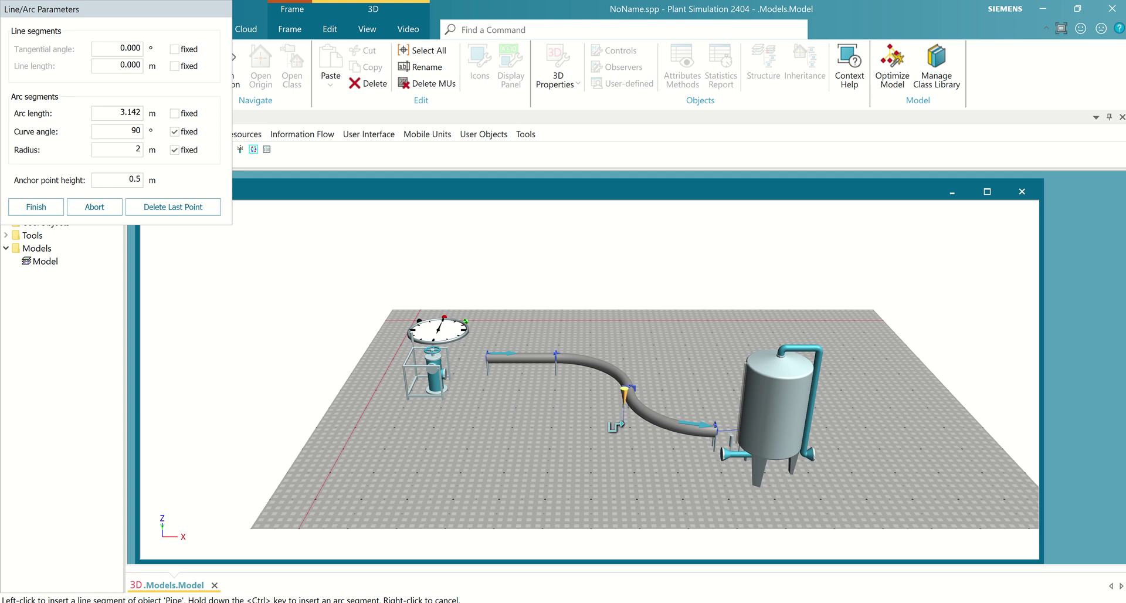
{"action": "left_click", "coordinate": [36, 207]}
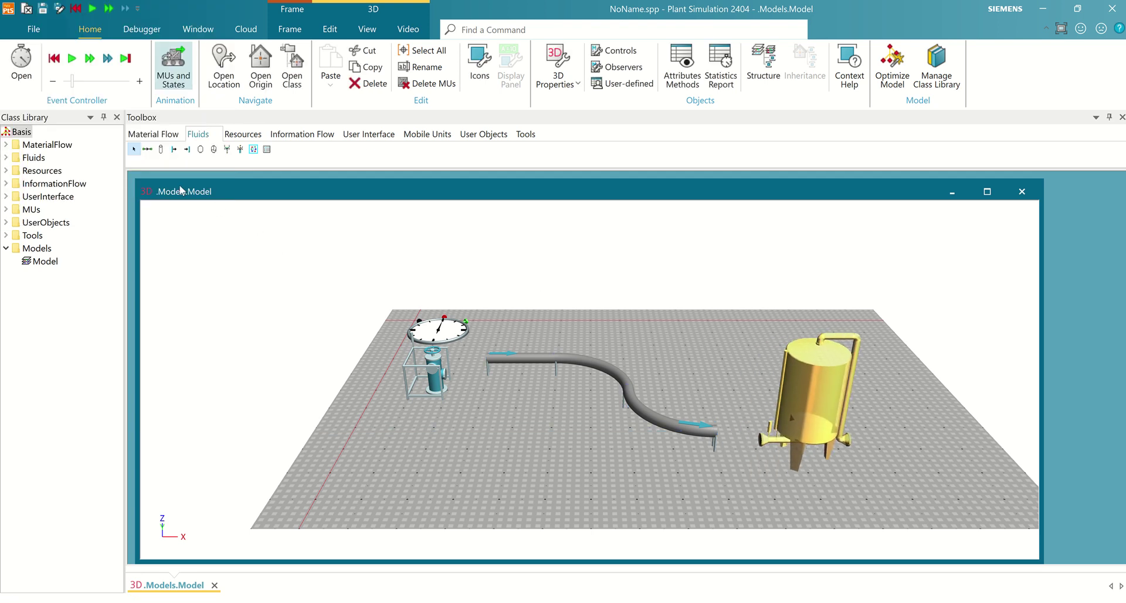
Step: Connect the fluid source to the pipe's left end with a connector
{"action": "left_click", "coordinate": [147, 149]}
{"action": "left_click", "coordinate": [435, 373]}
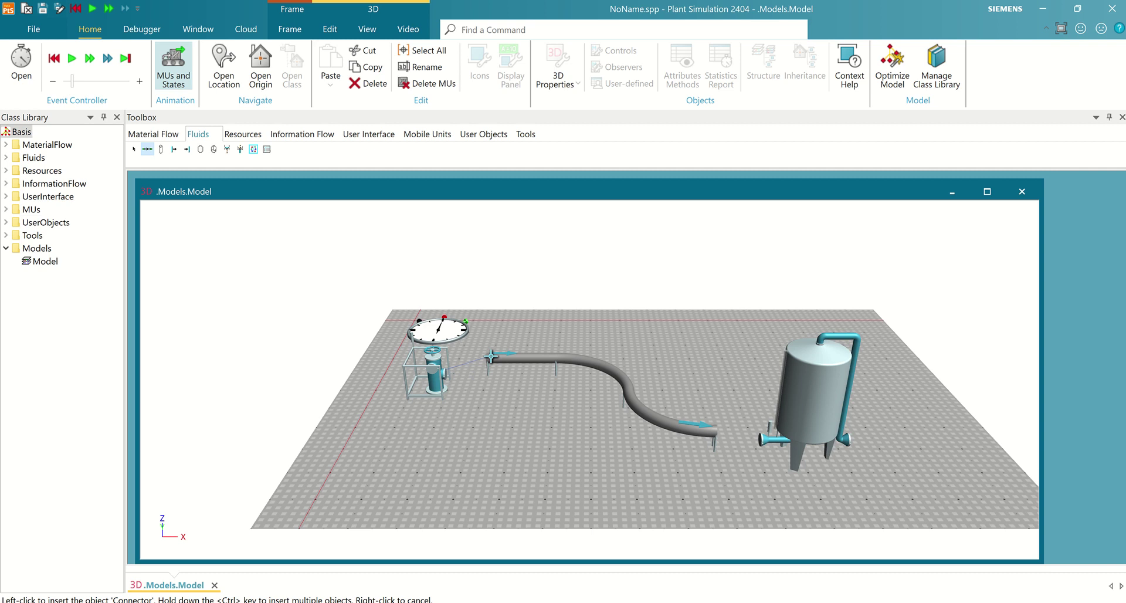
{"action": "left_click", "coordinate": [488, 359]}
Step: Connect the pipe's right end to the tank, then slide the tank onto the pipe end in 2D view
{"action": "left_click", "coordinate": [148, 148]}
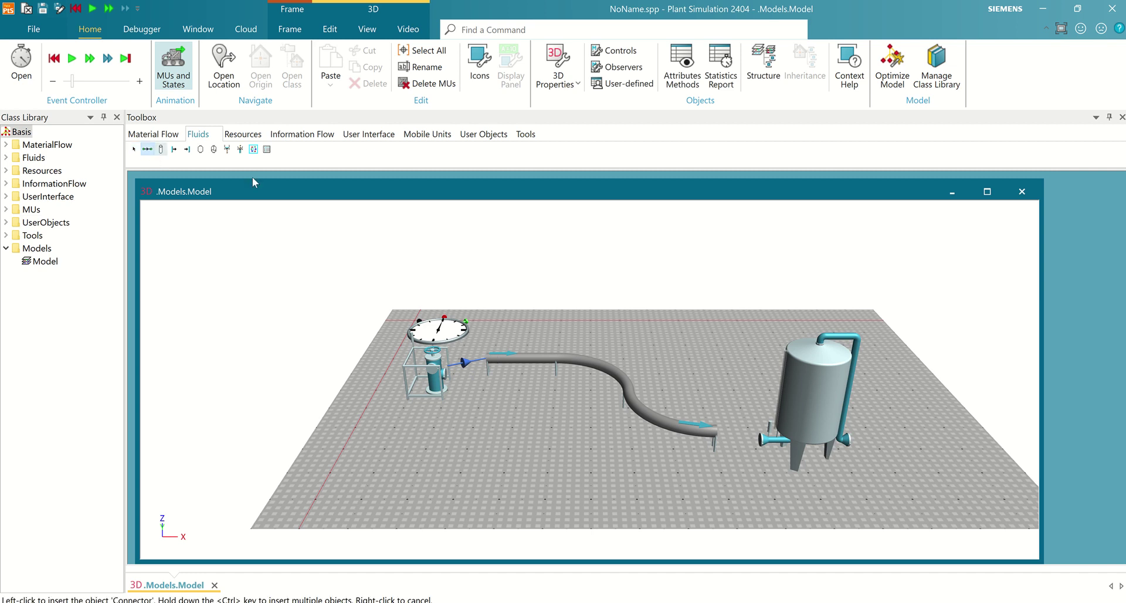
{"action": "left_click", "coordinate": [709, 438]}
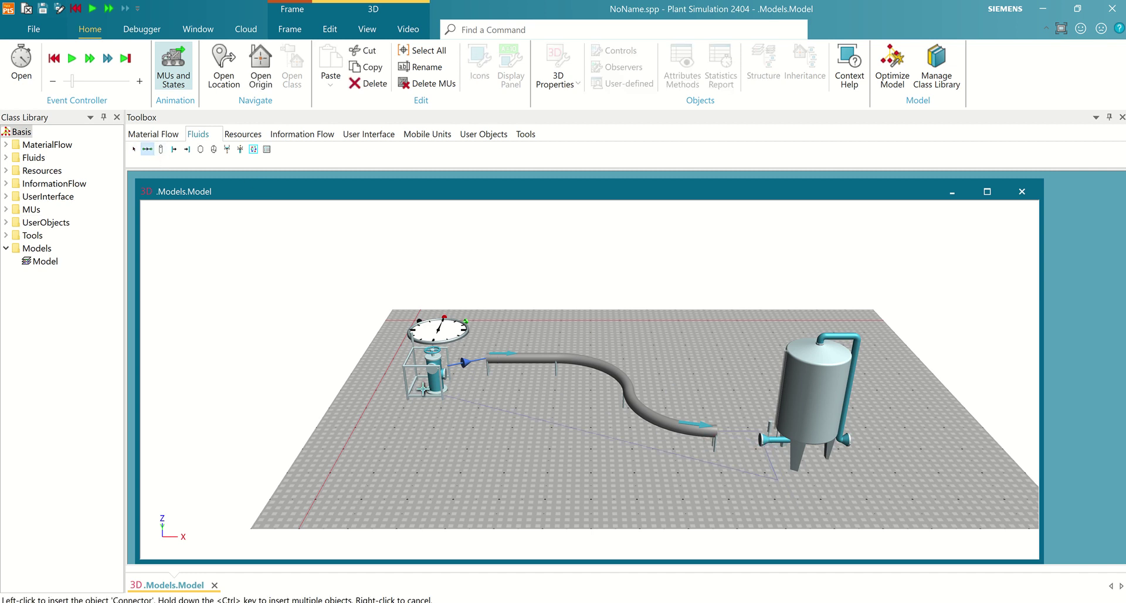
{"action": "left_click", "coordinate": [762, 446]}
{"action": "left_click", "coordinate": [147, 149]}
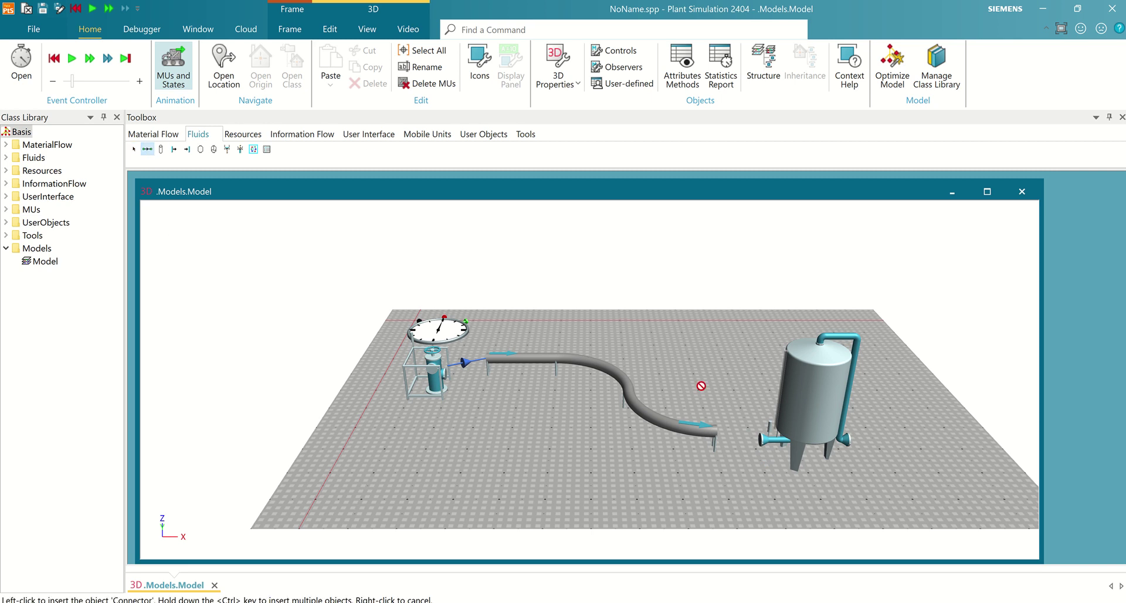
{"action": "left_click", "coordinate": [708, 436]}
{"action": "left_click", "coordinate": [762, 441]}
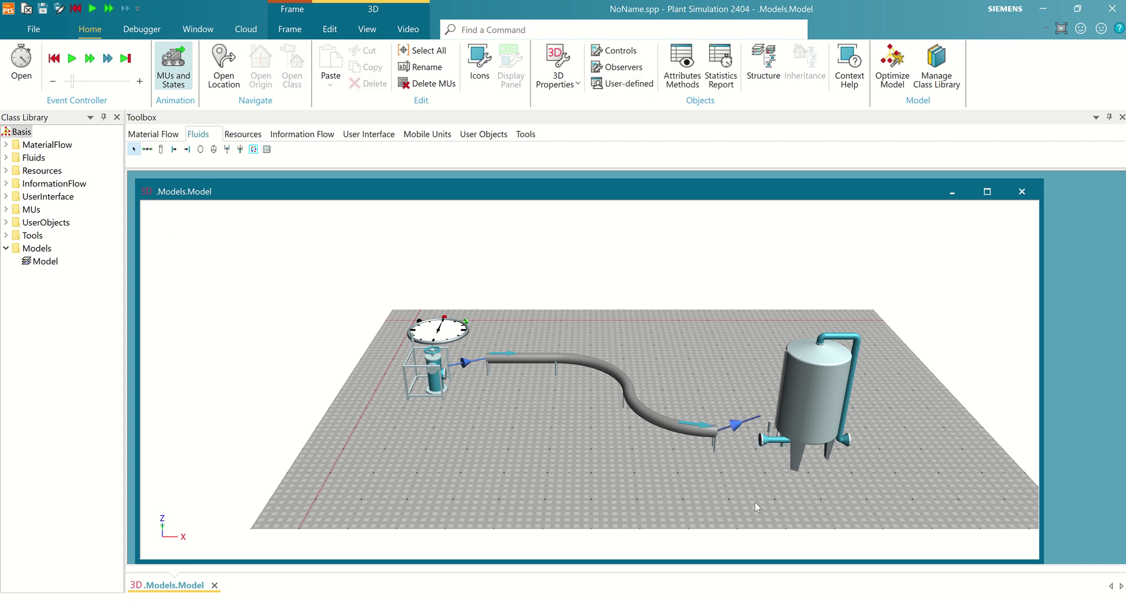
{"action": "key", "text": "ctrl+2"}
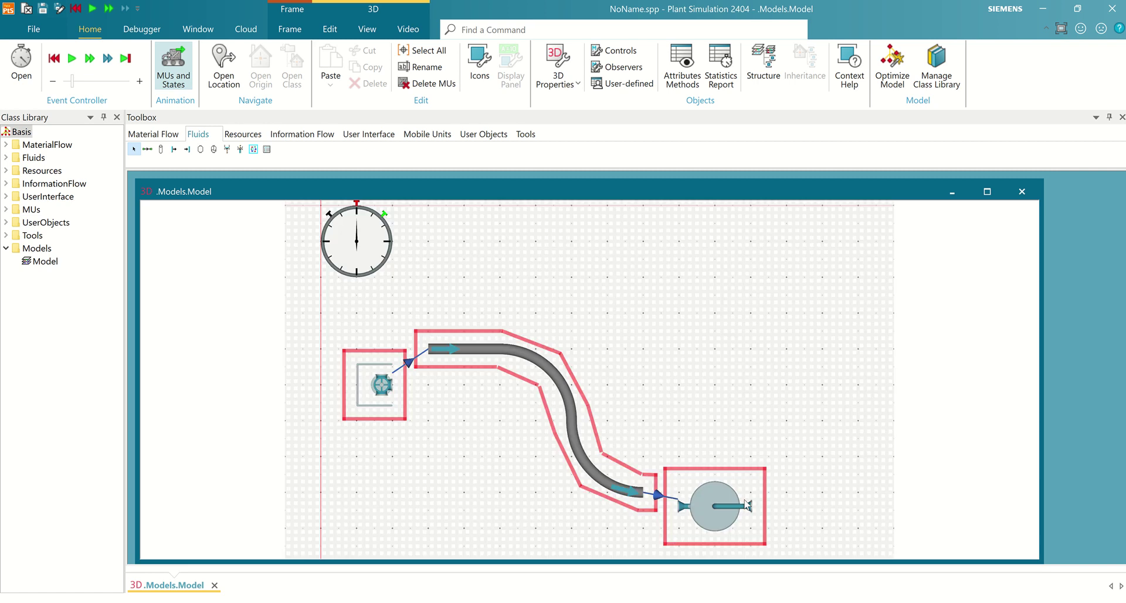
{"action": "left_click_drag", "start_coordinate": [721, 493], "coordinate": [689, 494]}
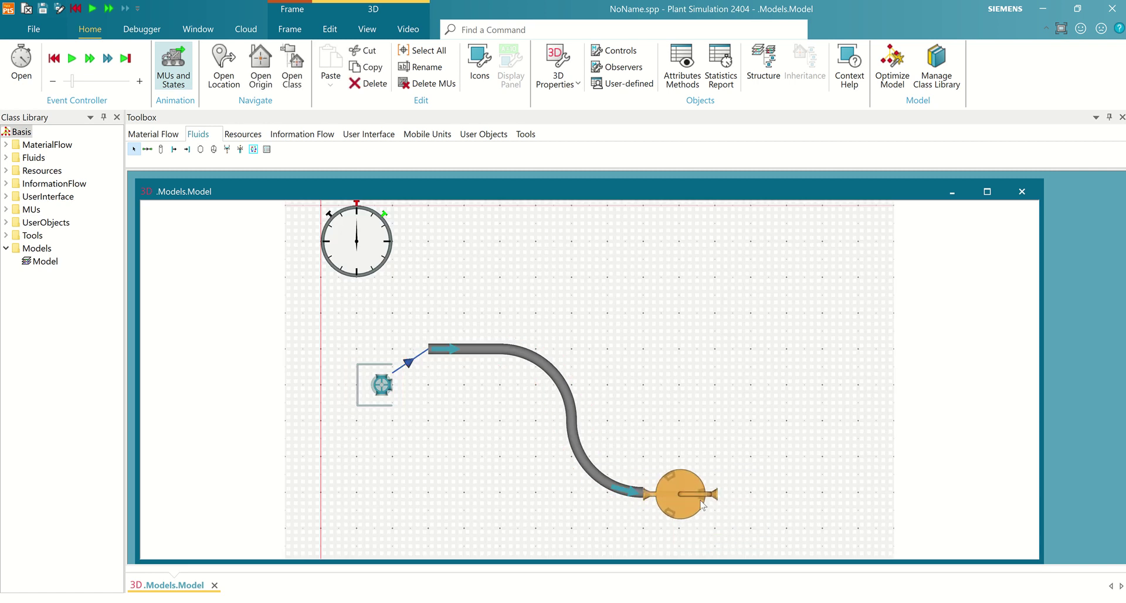
Step: Move the source against the pipe inlet and return to an angled perspective 3D view
{"action": "left_click_drag", "start_coordinate": [370, 391], "coordinate": [407, 351]}
{"action": "left_click", "coordinate": [467, 399]}
{"action": "key", "text": "Home"}
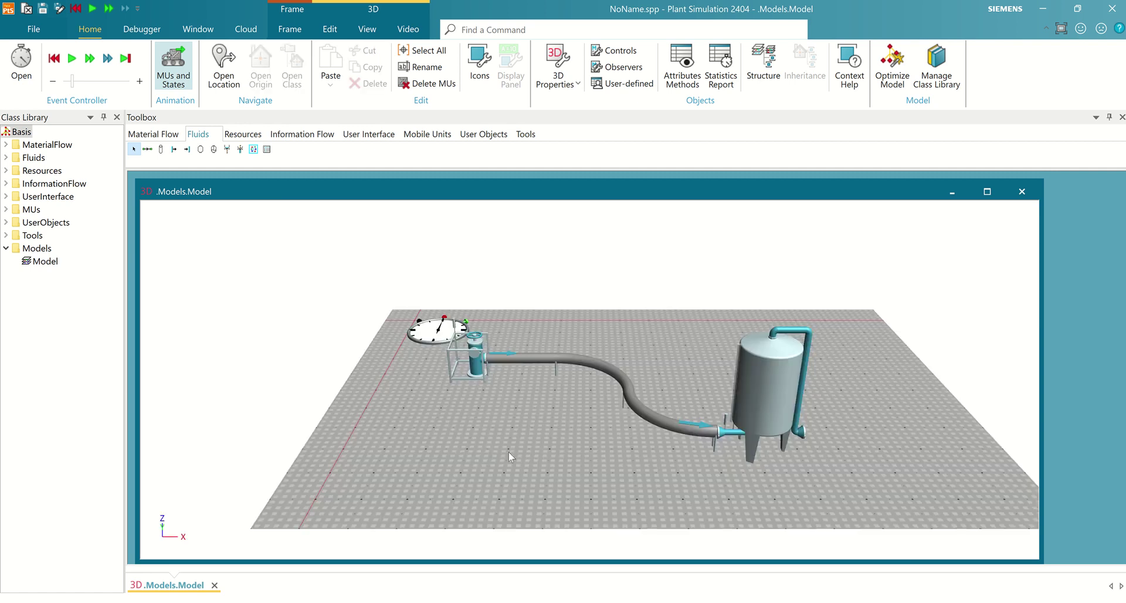
{"action": "left_click_drag", "start_coordinate": [605, 457], "coordinate": [574, 426]}
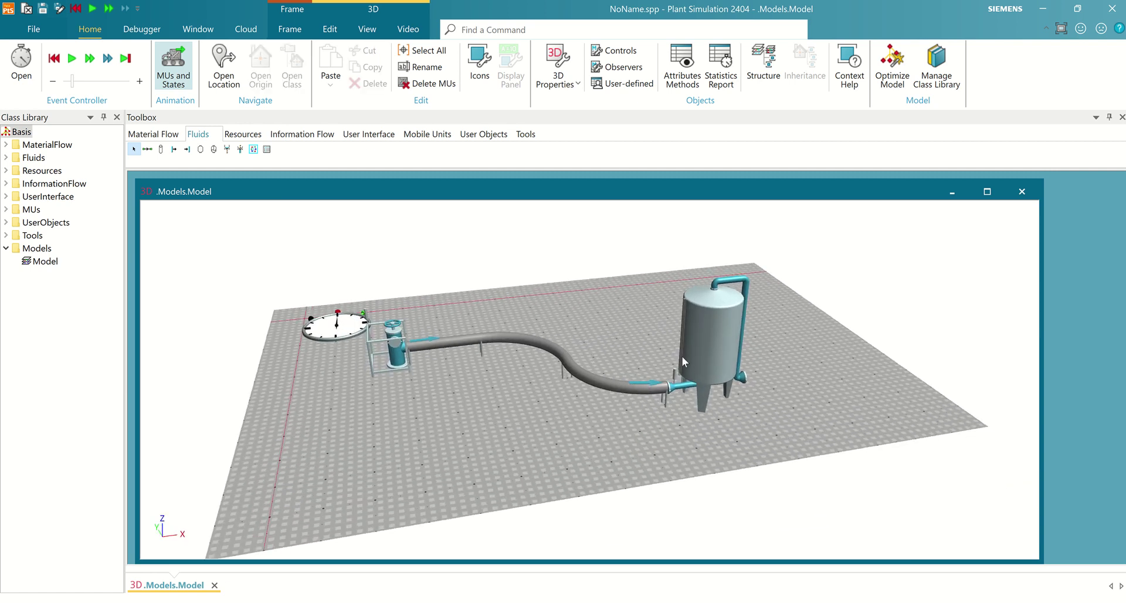
Step: Replace the Tank's Volume attribute of 3000 with 100 l
{"action": "double_click", "coordinate": [704, 343]}
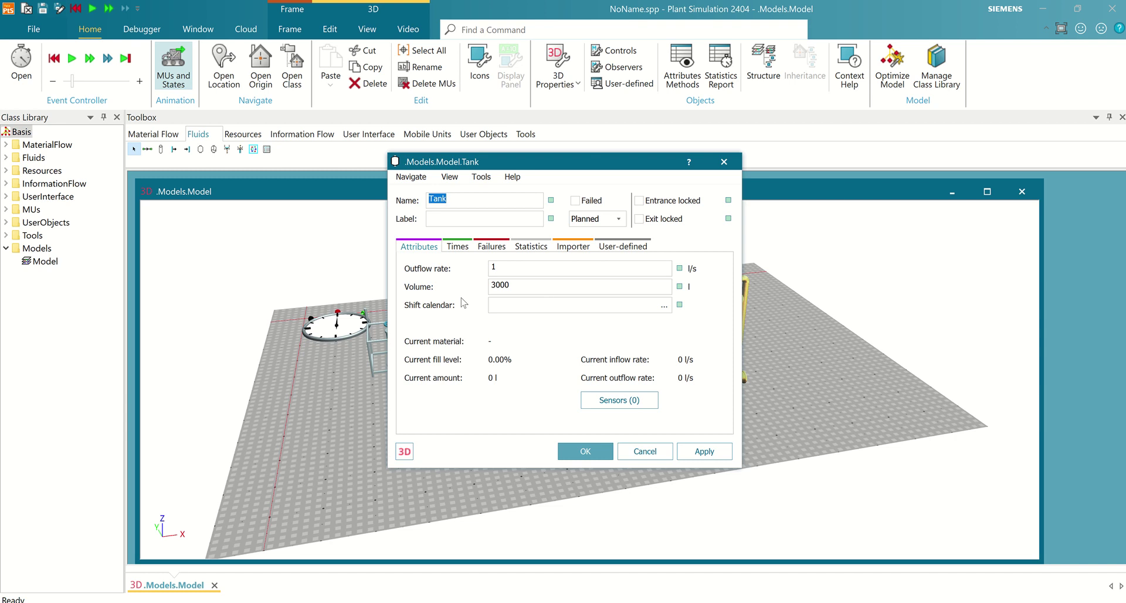
{"action": "left_click_drag", "start_coordinate": [581, 164], "coordinate": [778, 150]}
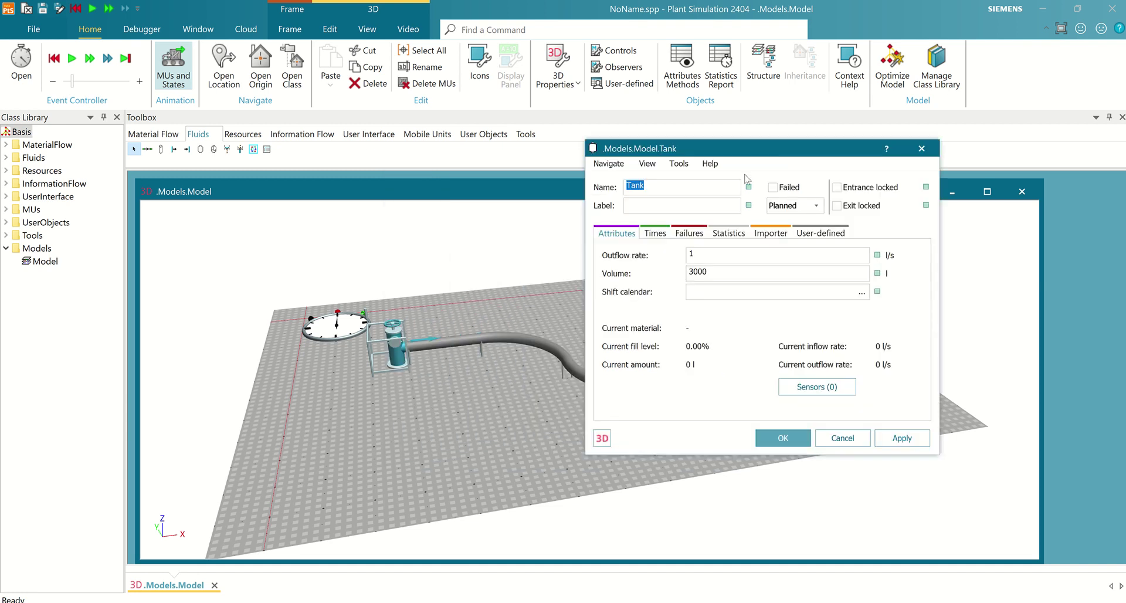
{"action": "double_click", "coordinate": [725, 273]}
{"action": "type", "text": "01"}
{"action": "key", "text": "BackSpace"}
{"action": "key", "text": "BackSpace"}
{"action": "type", "text": "100"}
{"action": "left_click", "coordinate": [808, 445]}
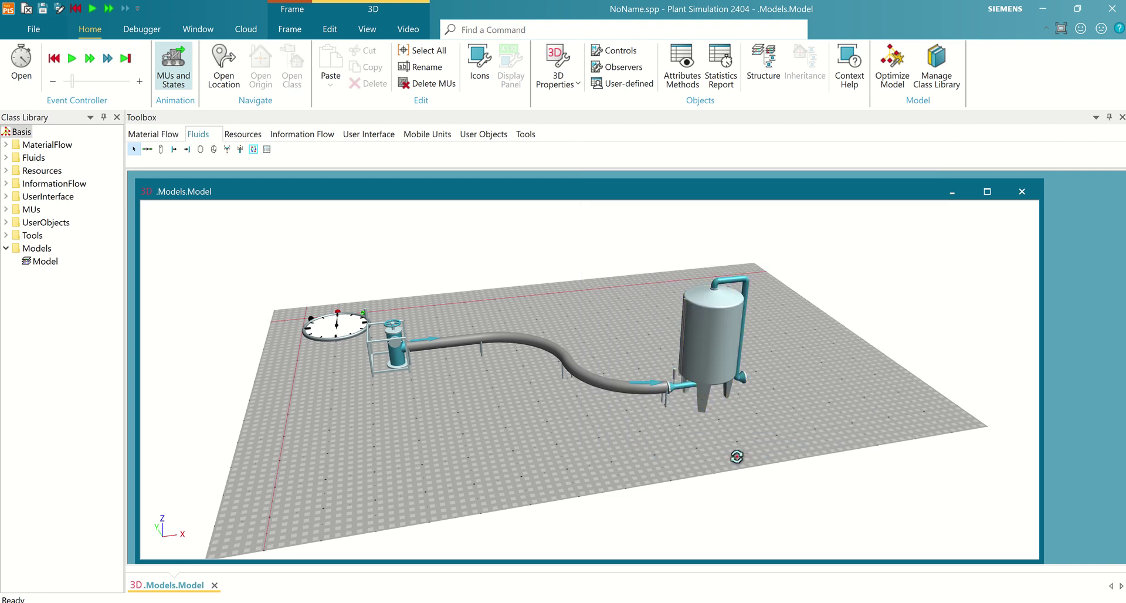
Step: Widen the 3D window and move the event controller next to the tank
{"action": "left_click_drag", "start_coordinate": [734, 454], "coordinate": [661, 442]}
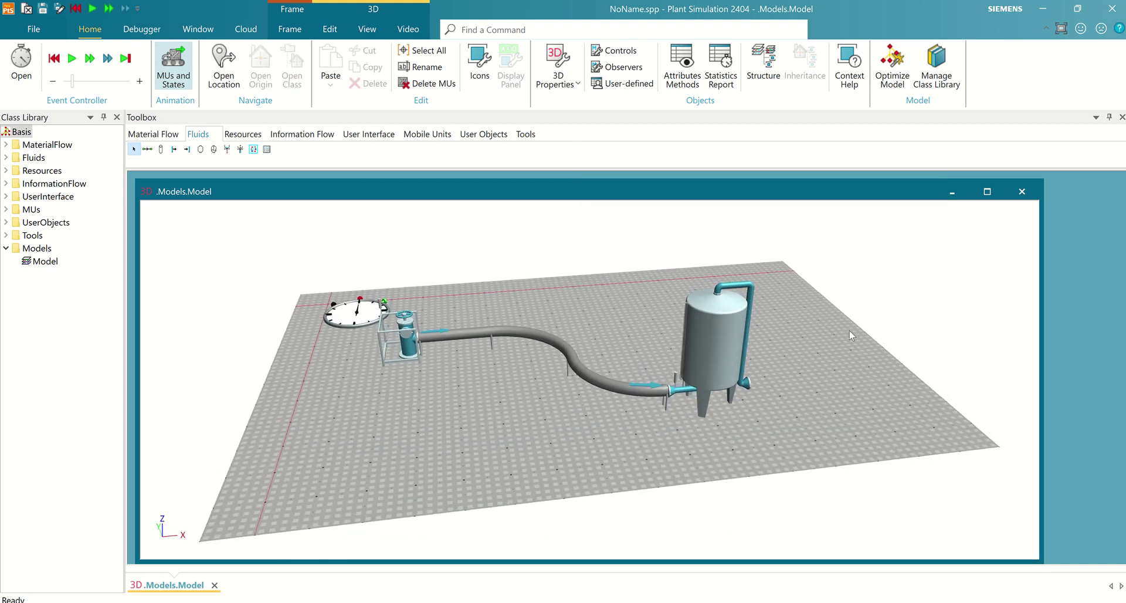
{"action": "left_click_drag", "start_coordinate": [1042, 478], "coordinate": [809, 465]}
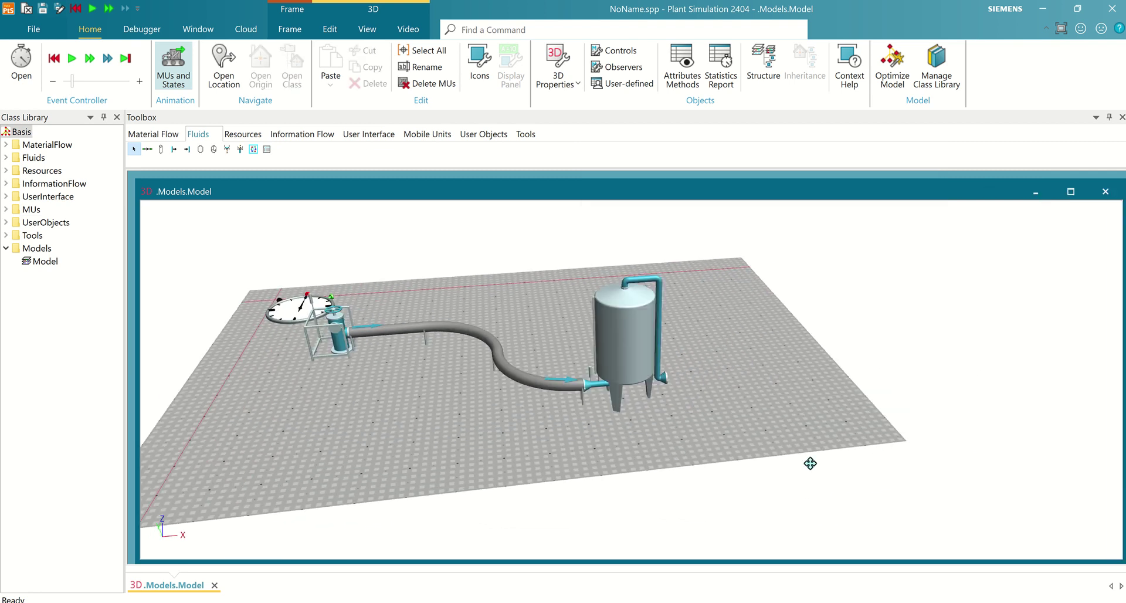
{"action": "scroll", "coordinate": [796, 459], "scroll_direction": "up", "scroll_amount": 3}
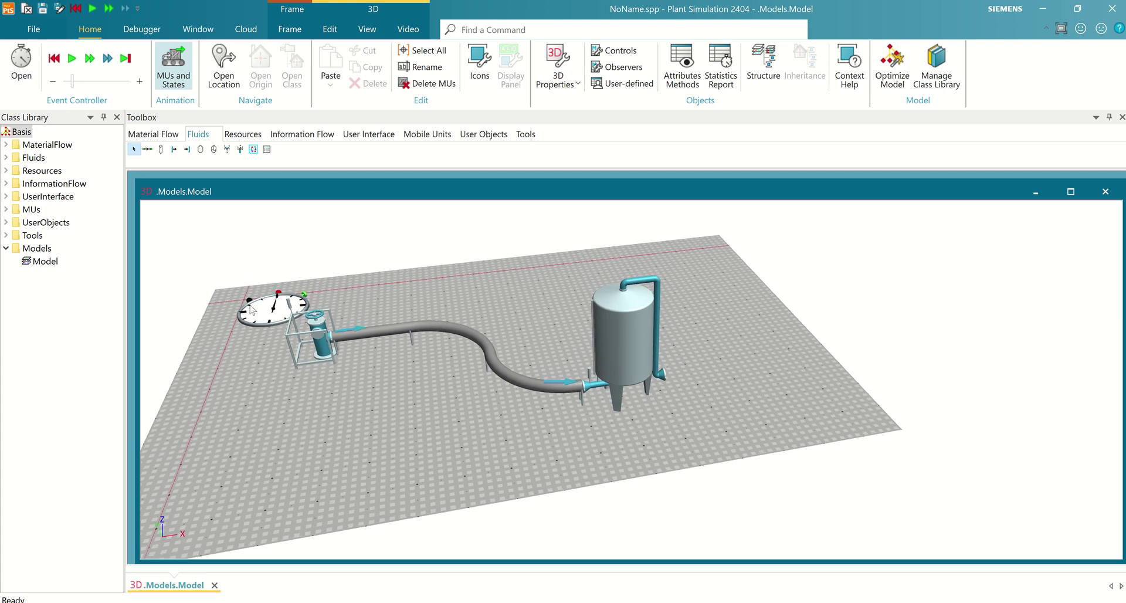
{"action": "left_click_drag", "start_coordinate": [251, 309], "coordinate": [729, 300]}
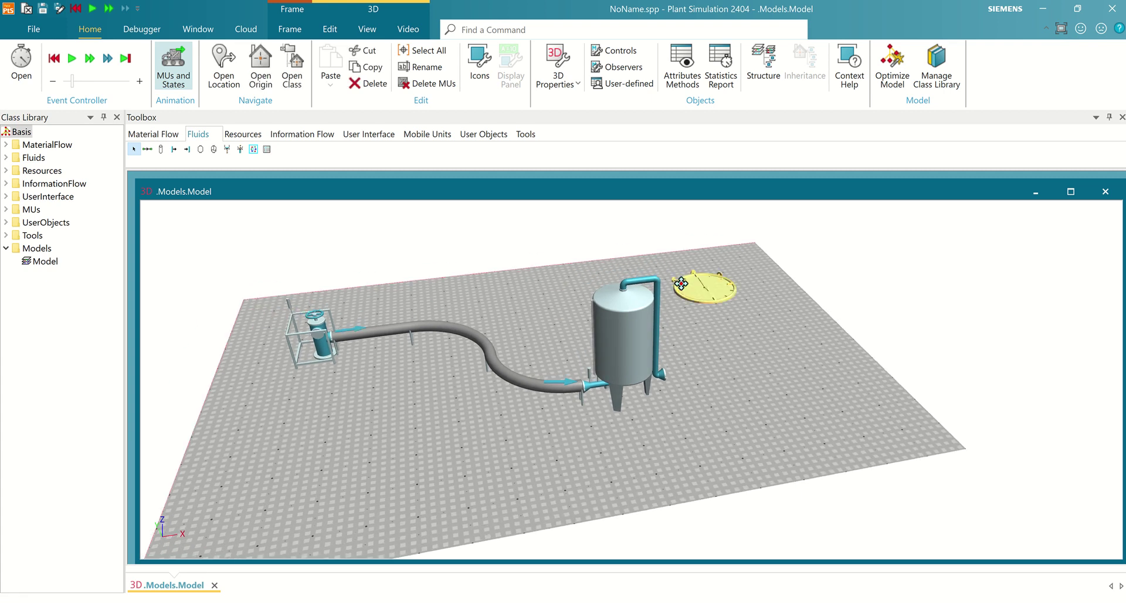
Step: Set the event controller to real-time ×1 and a simulation end of 0:55
{"action": "double_click", "coordinate": [728, 300]}
{"action": "left_click_drag", "start_coordinate": [557, 212], "coordinate": [866, 209]}
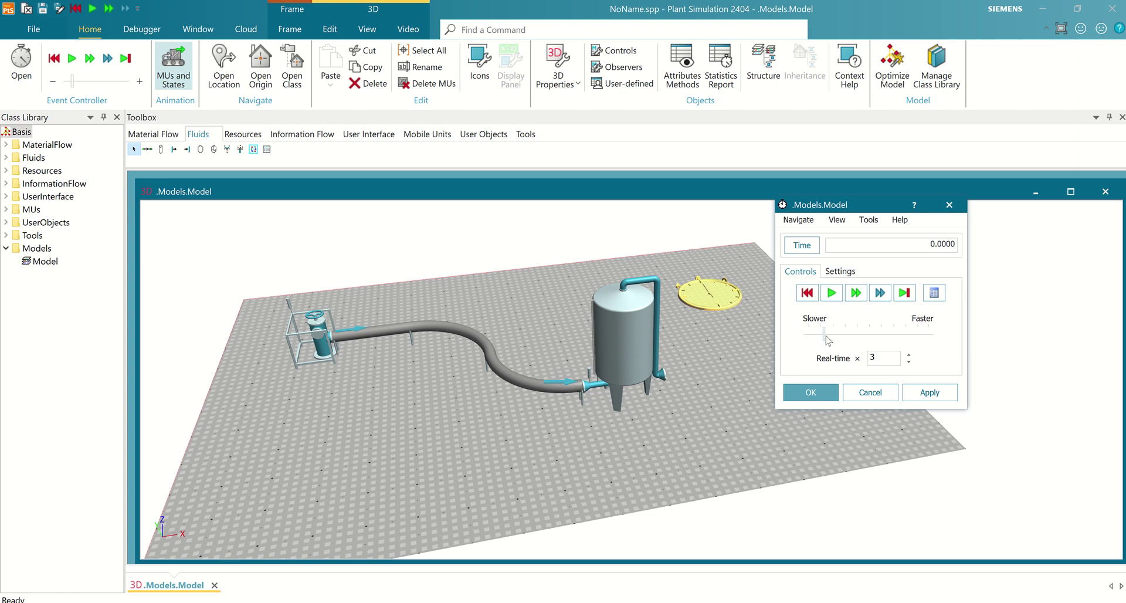
{"action": "left_click_drag", "start_coordinate": [826, 335], "coordinate": [820, 335]}
{"action": "left_click", "coordinate": [840, 272]}
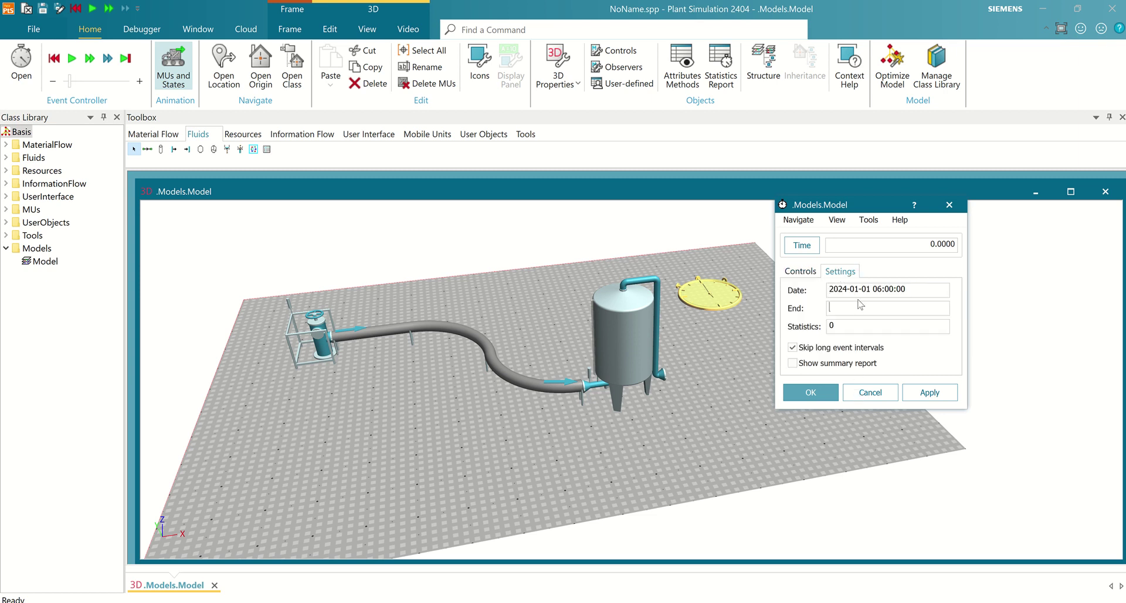
{"action": "type", "text": "60"}
{"action": "left_click", "coordinate": [934, 397]}
{"action": "left_click_drag", "start_coordinate": [885, 208], "coordinate": [995, 215]}
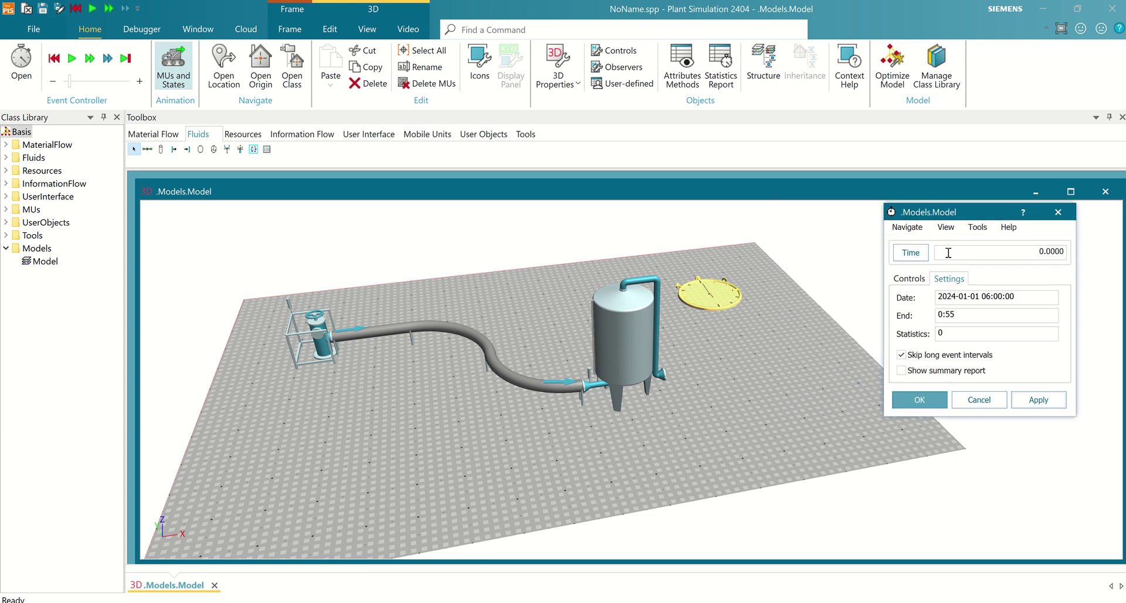
Step: Start the simulation and inspect the tank's fill level after the run
{"action": "left_click", "coordinate": [909, 278]}
{"action": "left_click", "coordinate": [941, 301]}
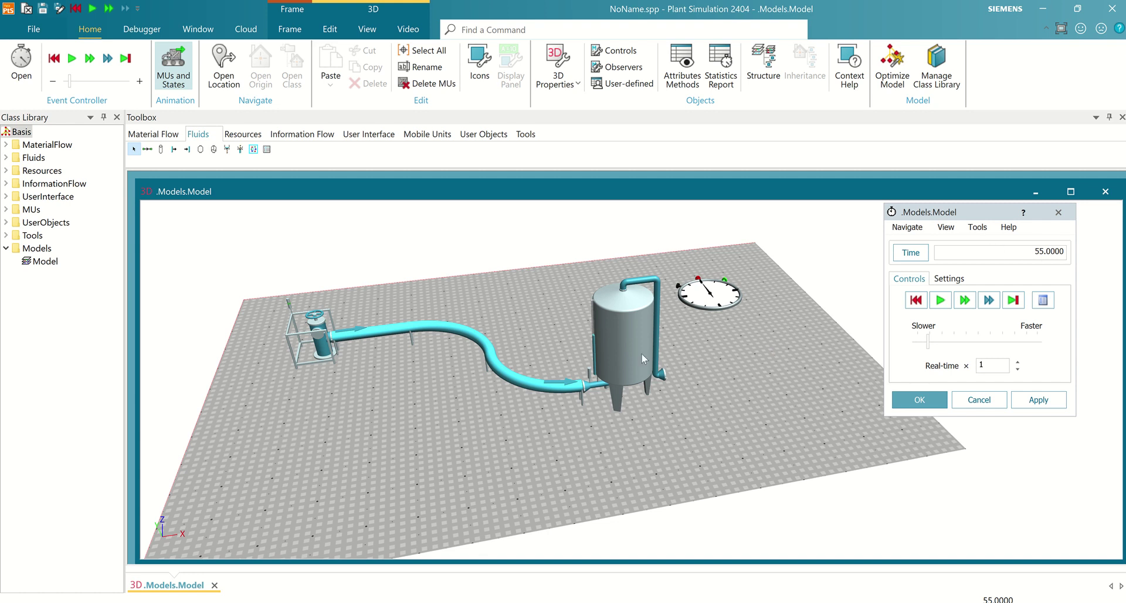
{"action": "double_click", "coordinate": [624, 326]}
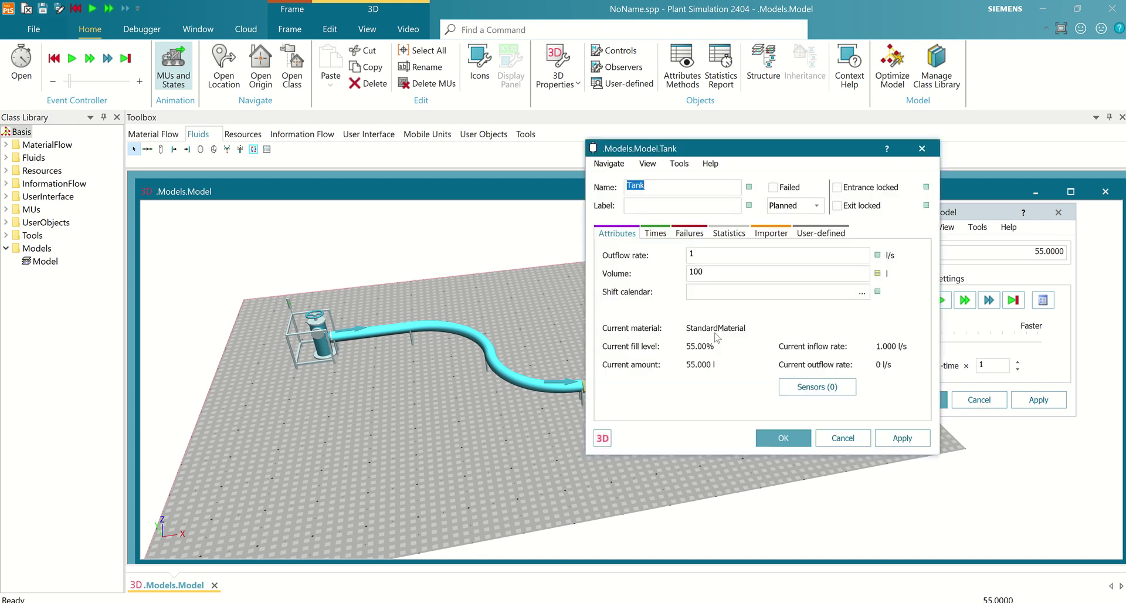
{"action": "left_click_drag", "start_coordinate": [786, 150], "coordinate": [902, 78]}
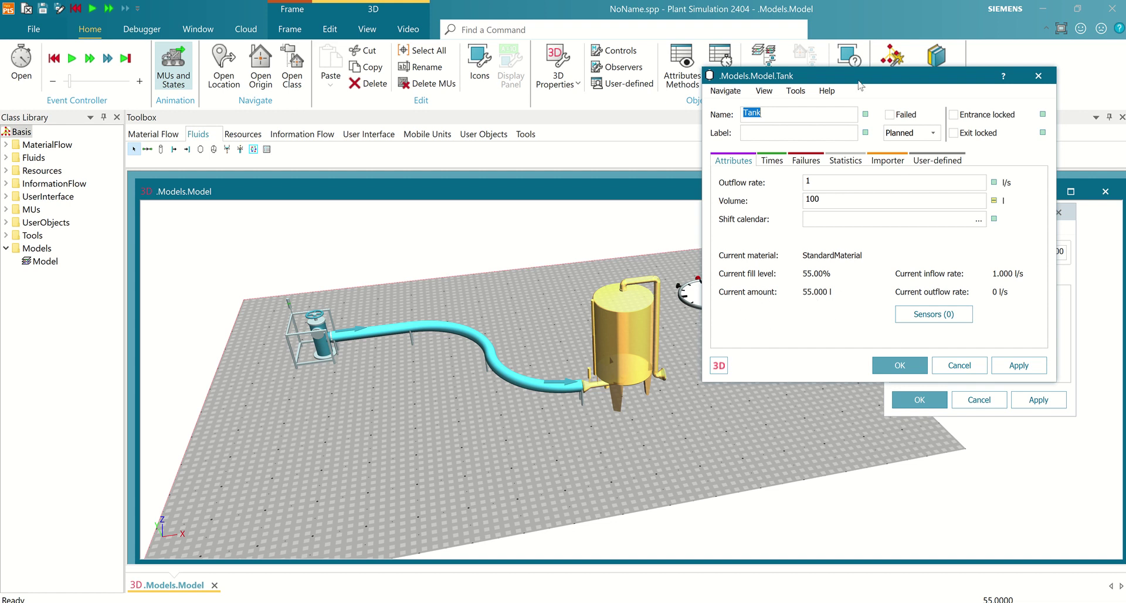
{"action": "left_click_drag", "start_coordinate": [860, 76], "coordinate": [764, 13]}
Step: Check the fluid source's 1 l/s outflow rate in its properties
{"action": "double_click", "coordinate": [326, 346]}
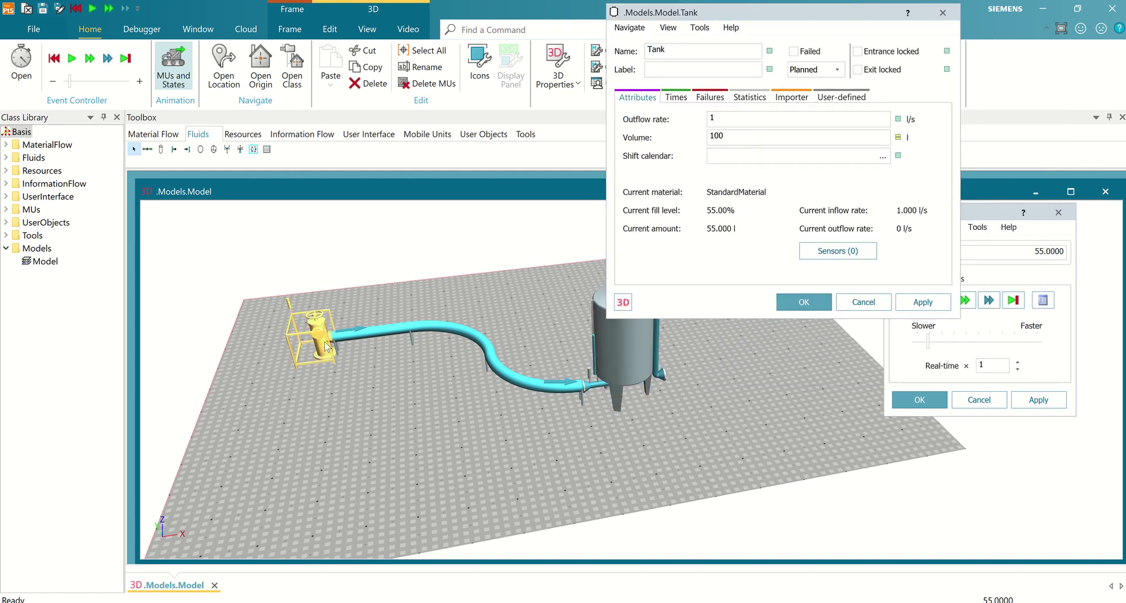
{"action": "left_click_drag", "start_coordinate": [759, 172], "coordinate": [378, 213]}
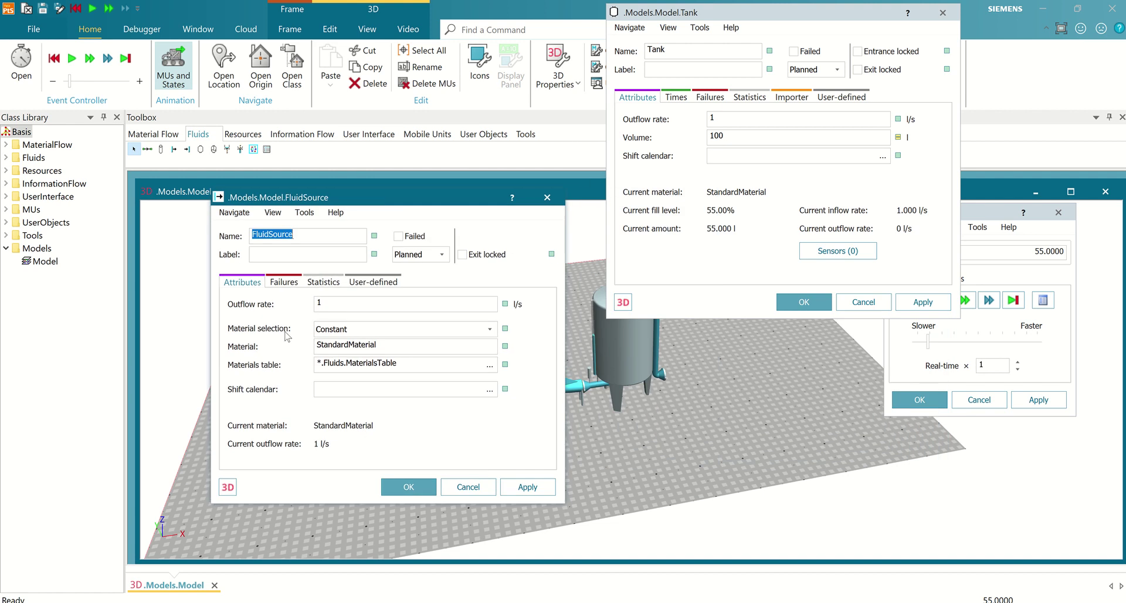
{"action": "left_click", "coordinate": [349, 305]}
{"action": "left_click", "coordinate": [409, 486]}
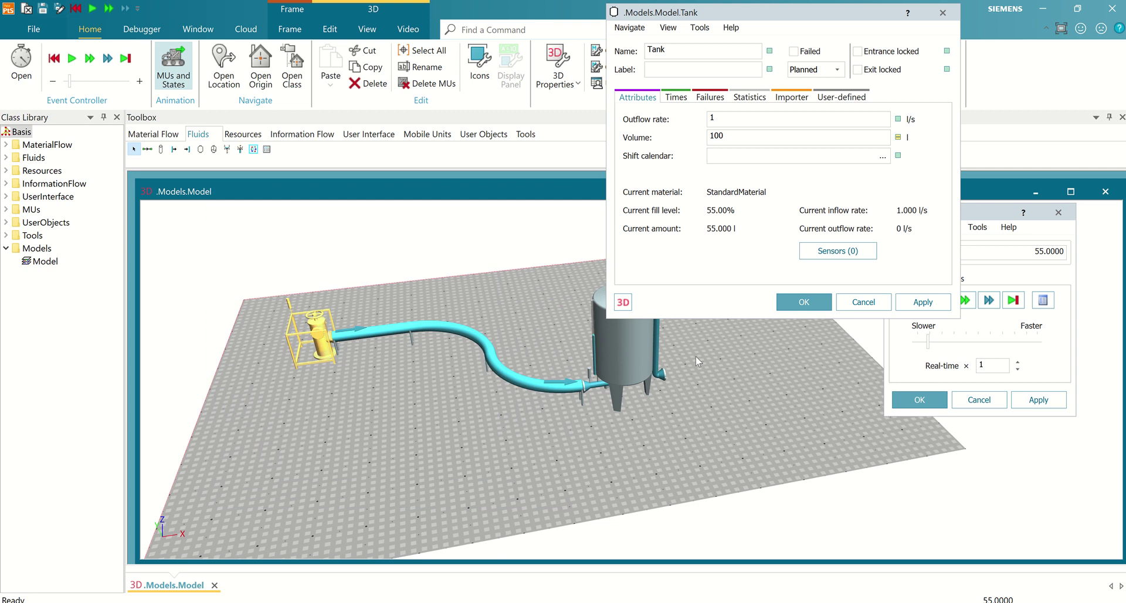
Step: Close the tank and event controller dialogs, reset and restart the run, then open FluidSource properties
{"action": "left_click", "coordinate": [800, 301]}
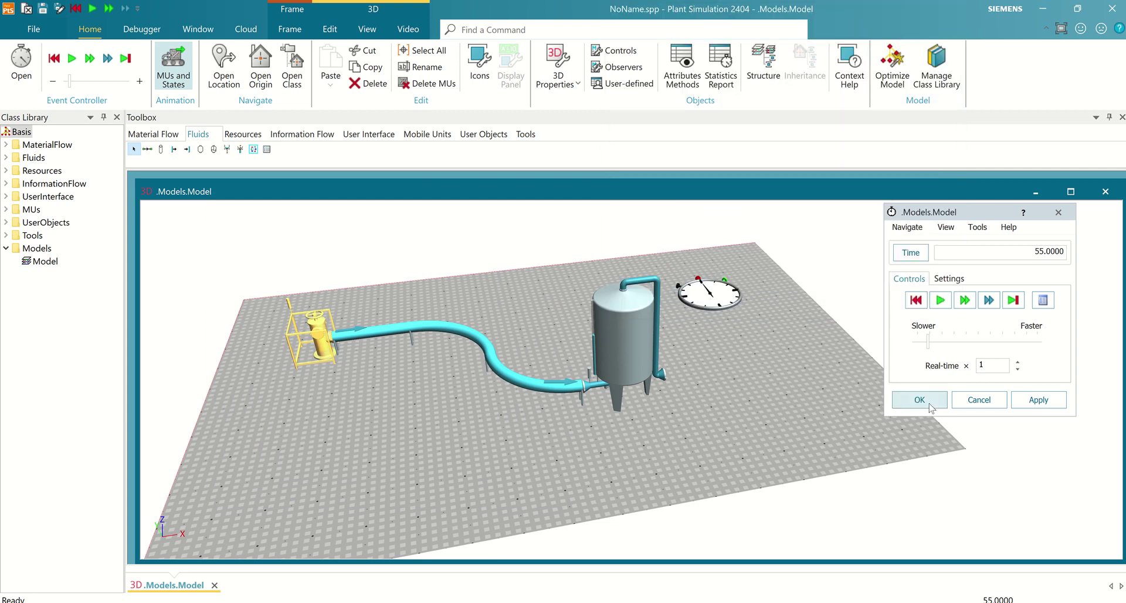
{"action": "left_click", "coordinate": [931, 404]}
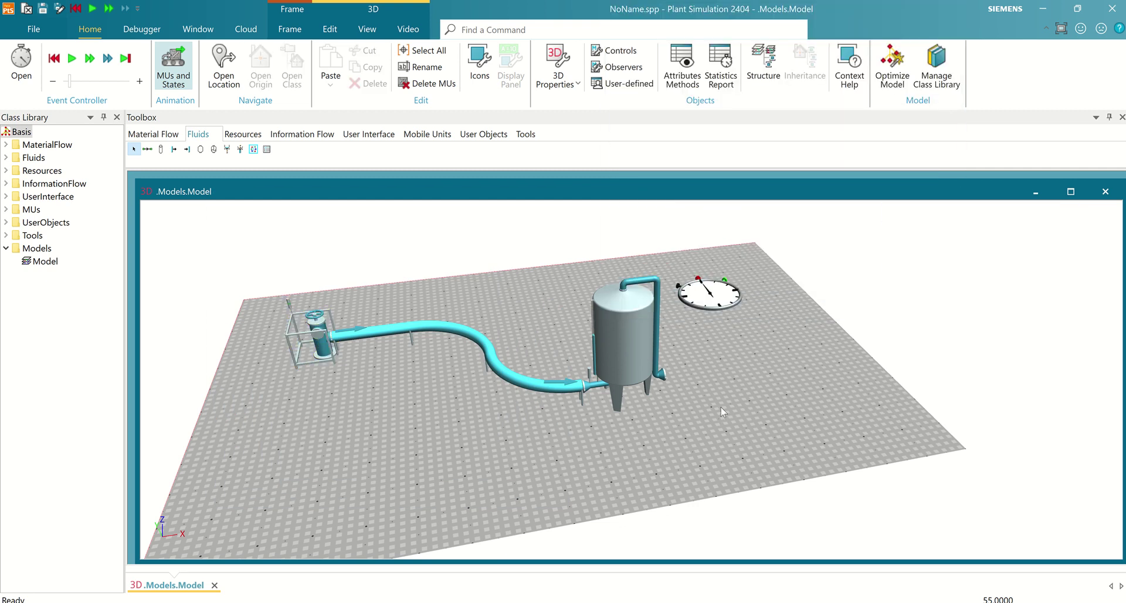
{"action": "left_click_drag", "start_coordinate": [701, 406], "coordinate": [764, 412]}
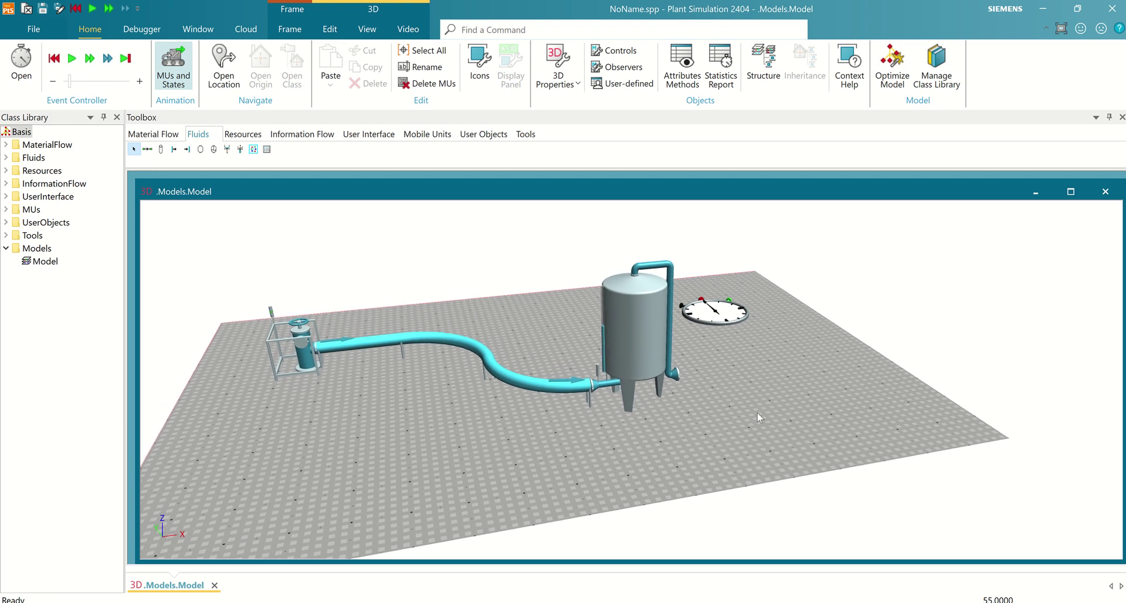
{"action": "left_click", "coordinate": [54, 58]}
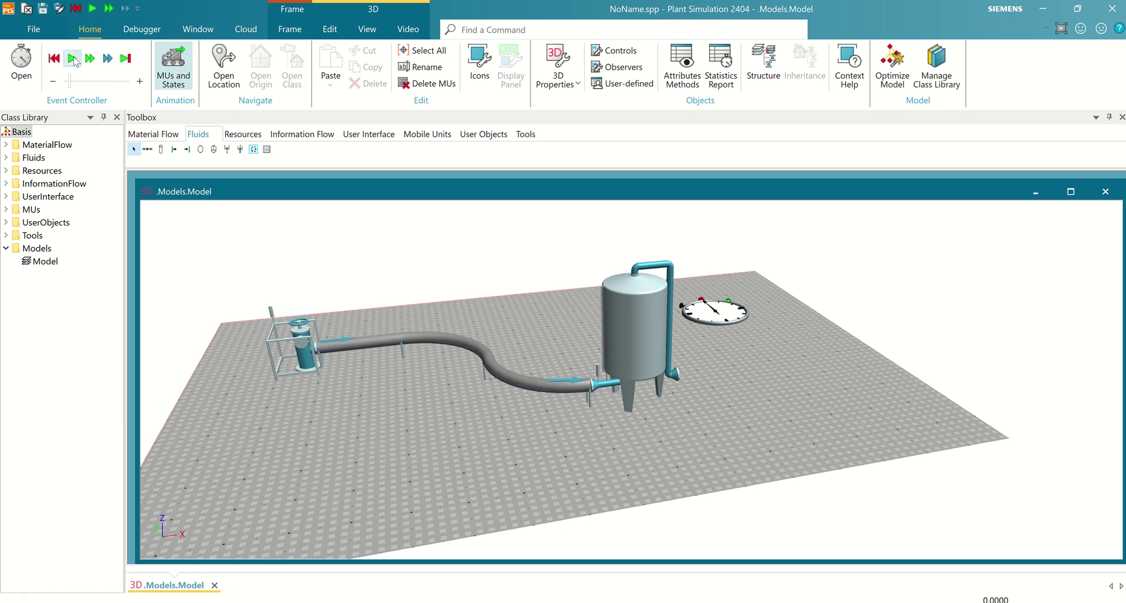
{"action": "left_click", "coordinate": [73, 59]}
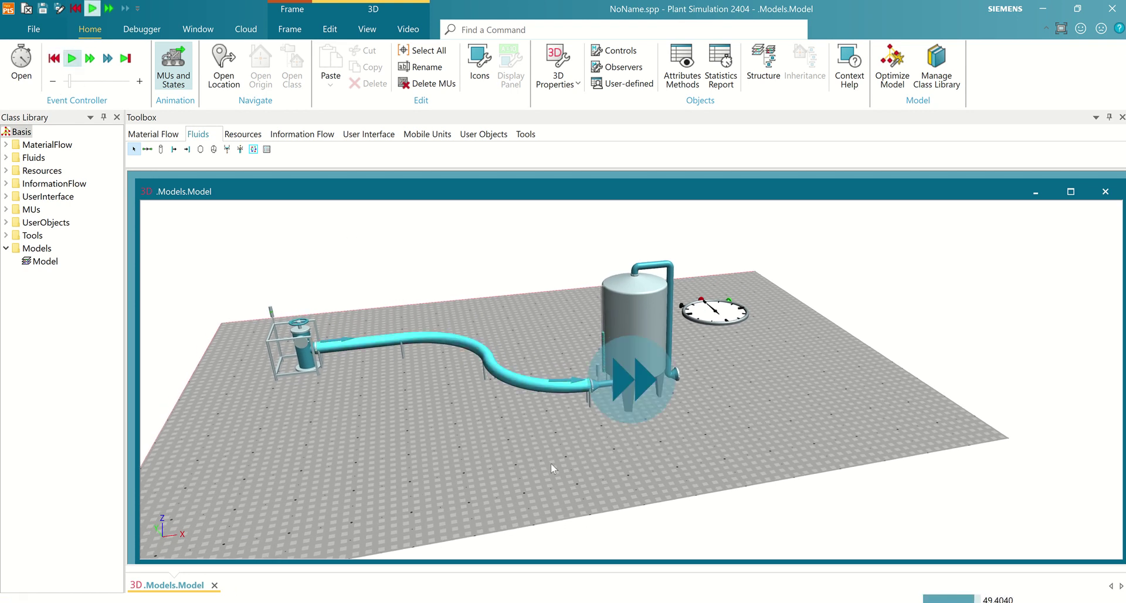
{"action": "left_click", "coordinate": [299, 351]}
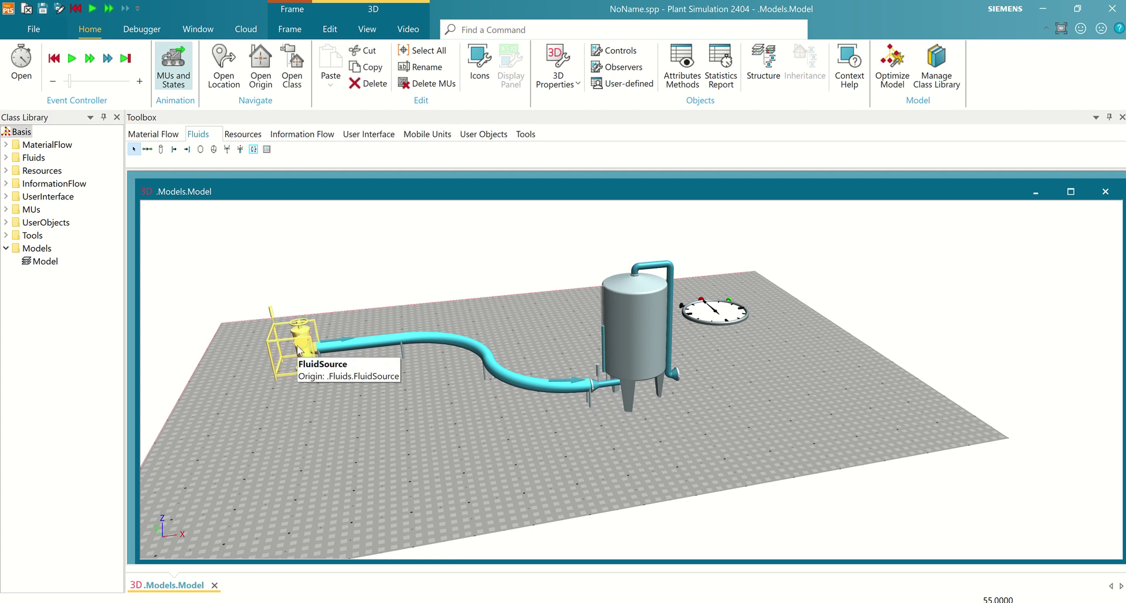
{"action": "double_click", "coordinate": [299, 351]}
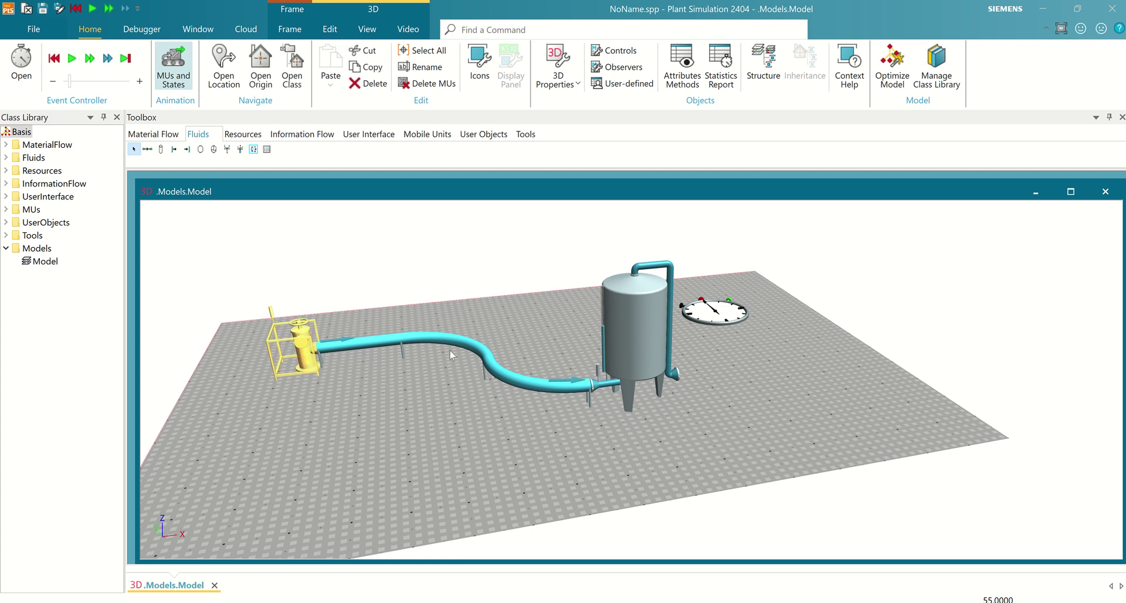
Step: Check the source's 1 l/s outflow and the tank's 100 l volume, then start the run again
{"action": "left_click", "coordinate": [355, 303]}
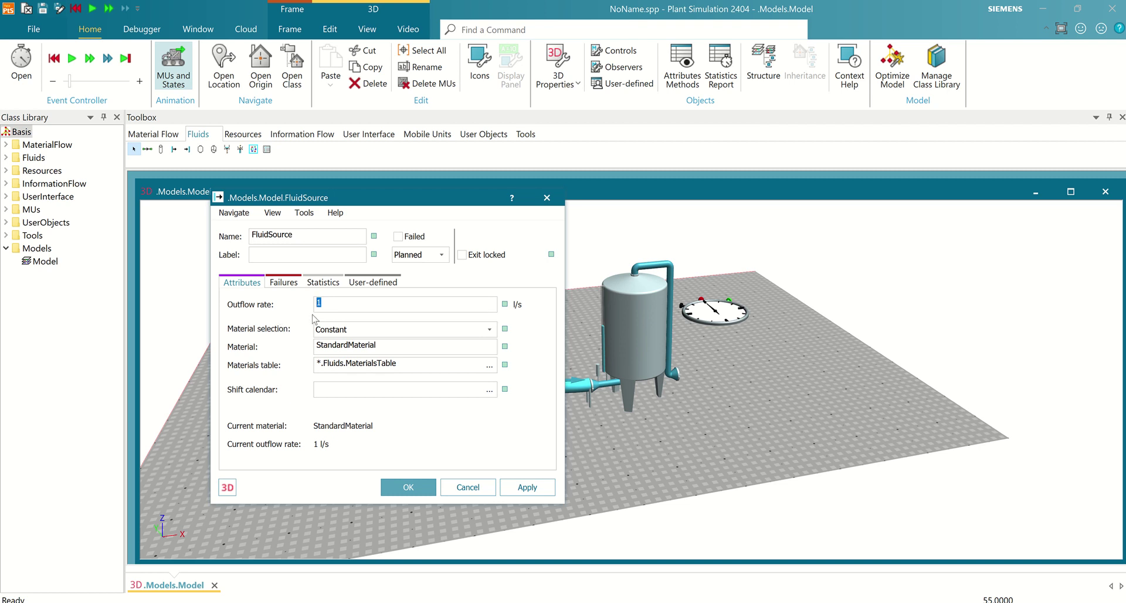
{"action": "left_click", "coordinate": [408, 487]}
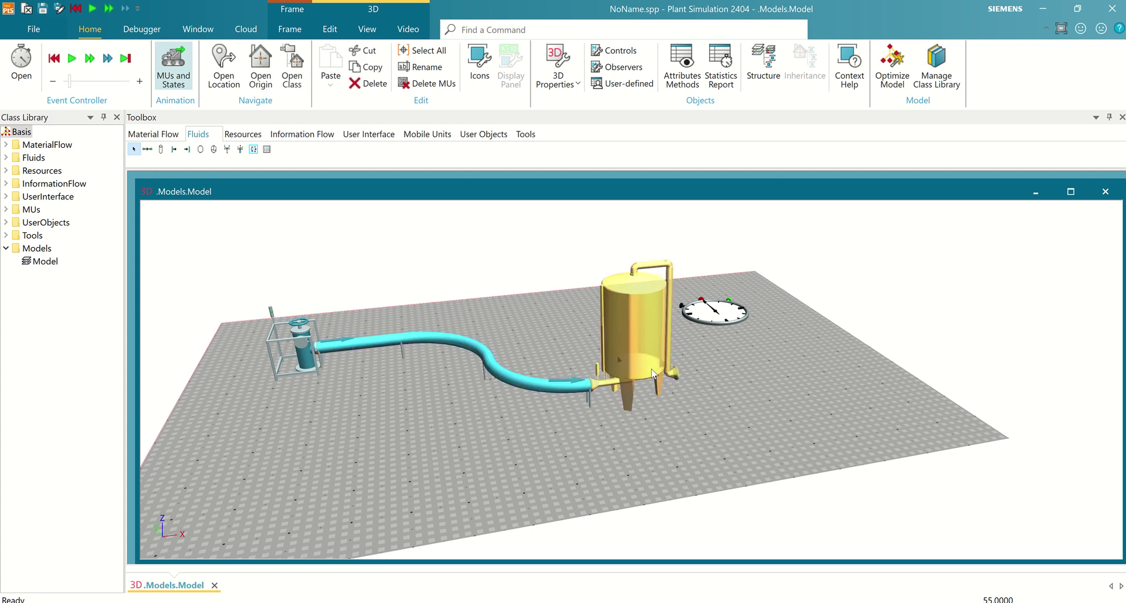
{"action": "double_click", "coordinate": [704, 359]}
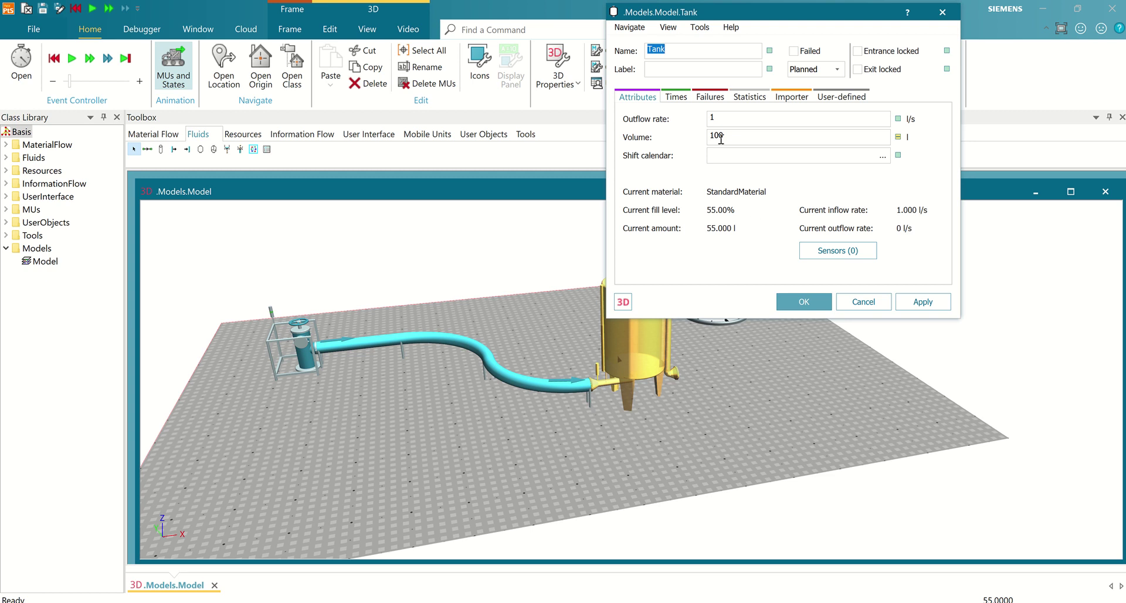
{"action": "left_click", "coordinate": [804, 302]}
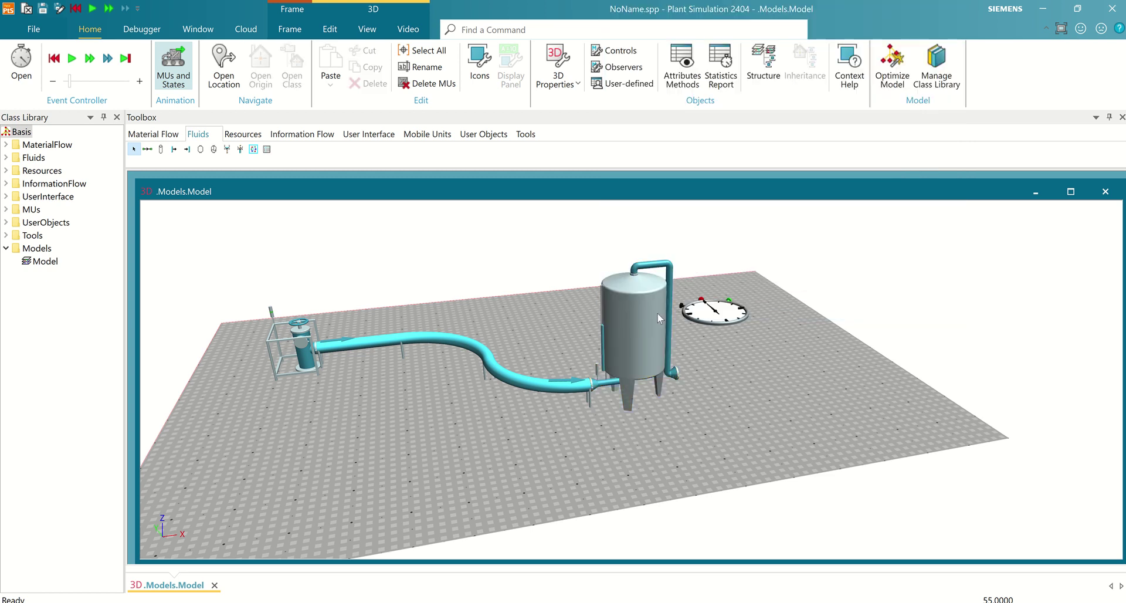
{"action": "left_click", "coordinate": [71, 59]}
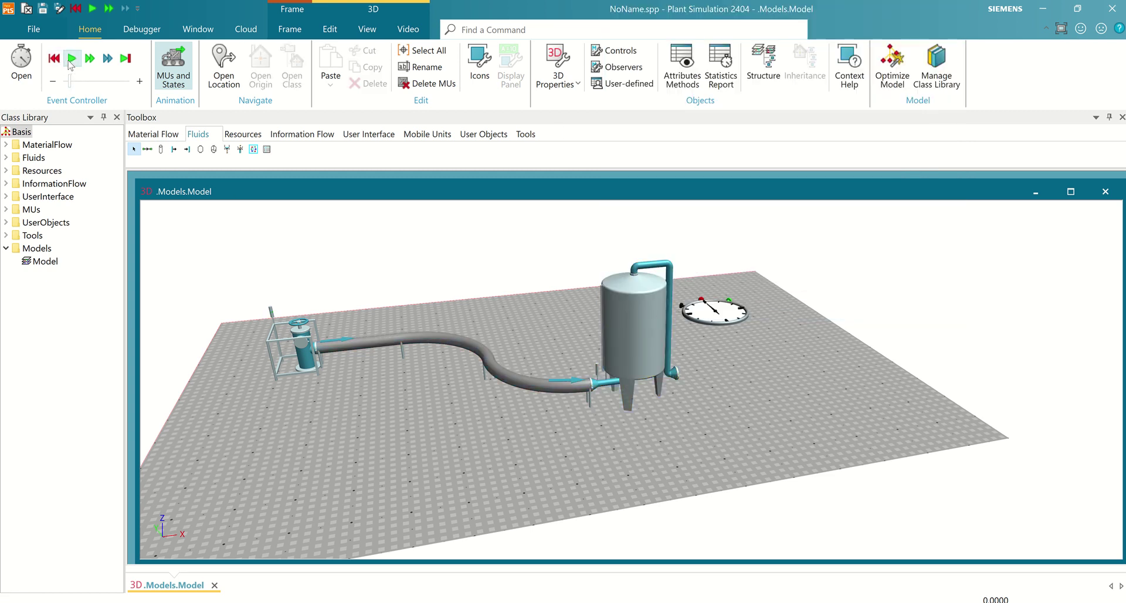